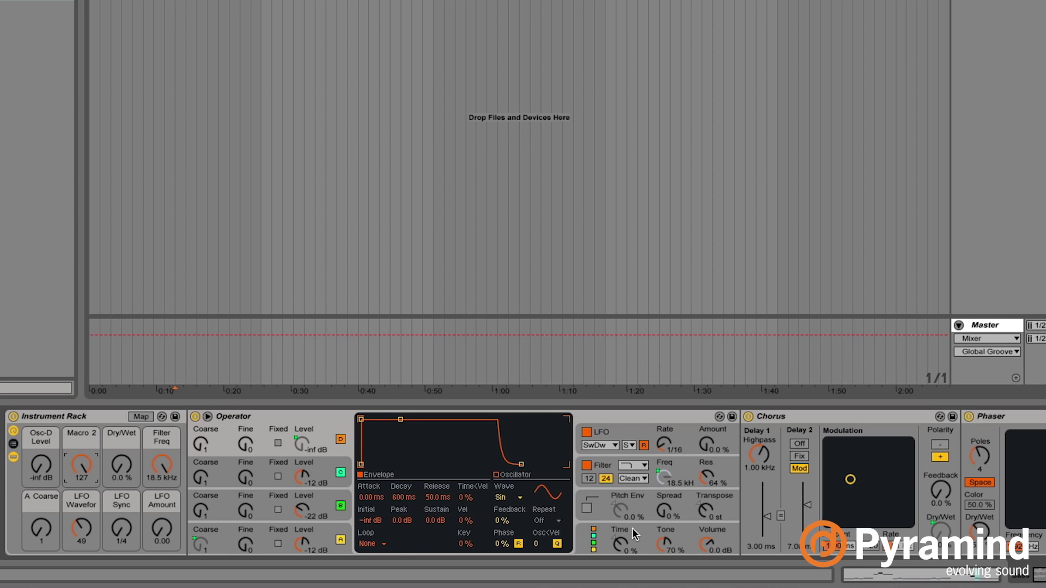
Step: Examine the Bass track's device chain from Operator through Chorus, Phaser and Auto Filter to OTT
click(605, 544)
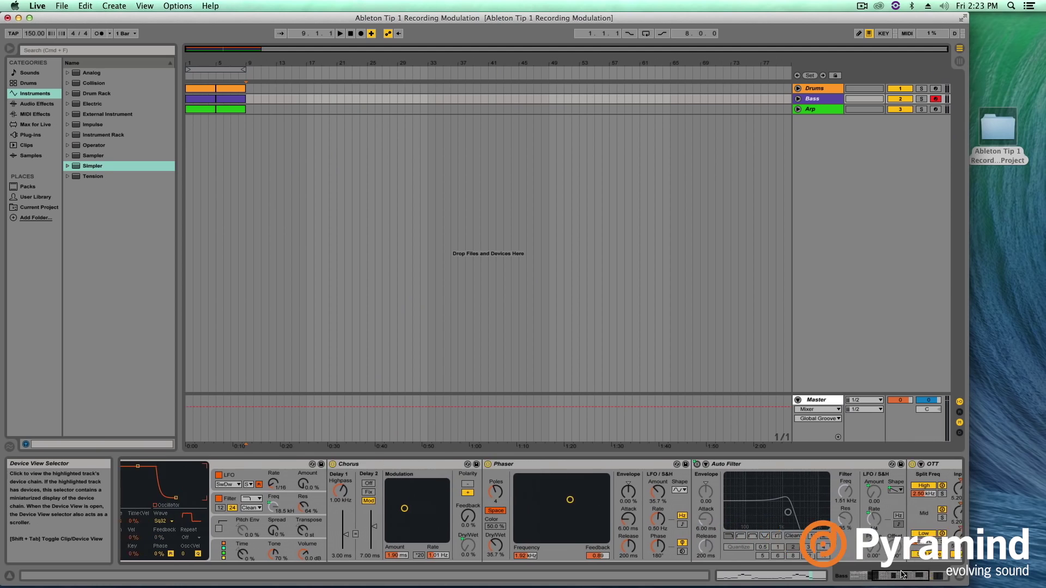
click(903, 574)
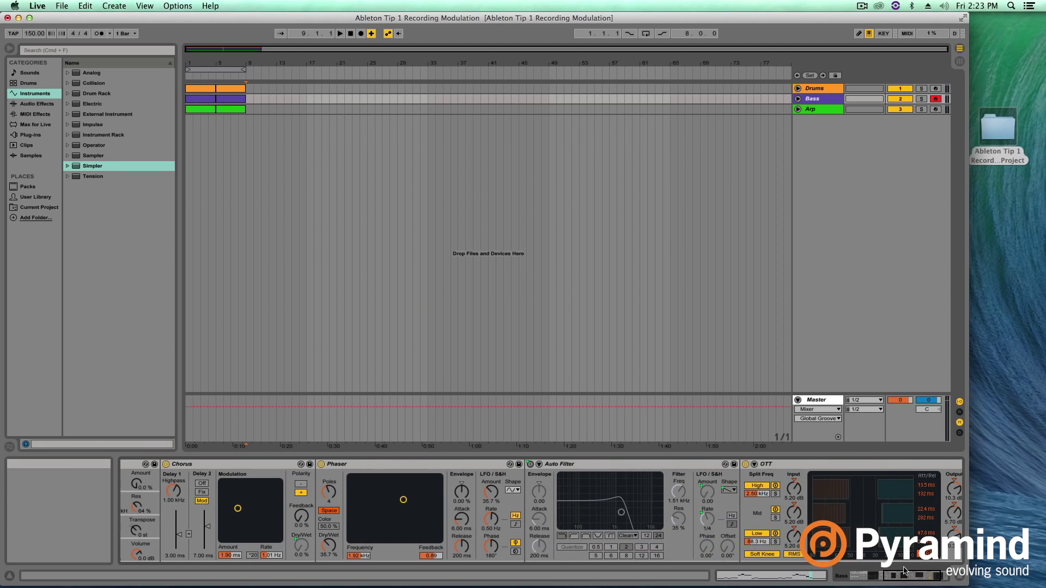
click(902, 576)
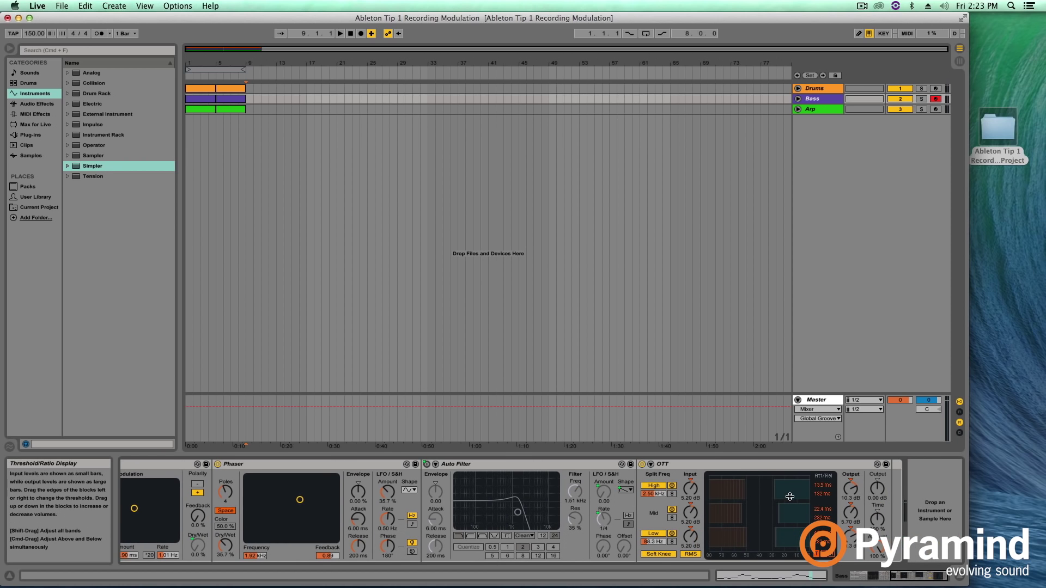
click(903, 578)
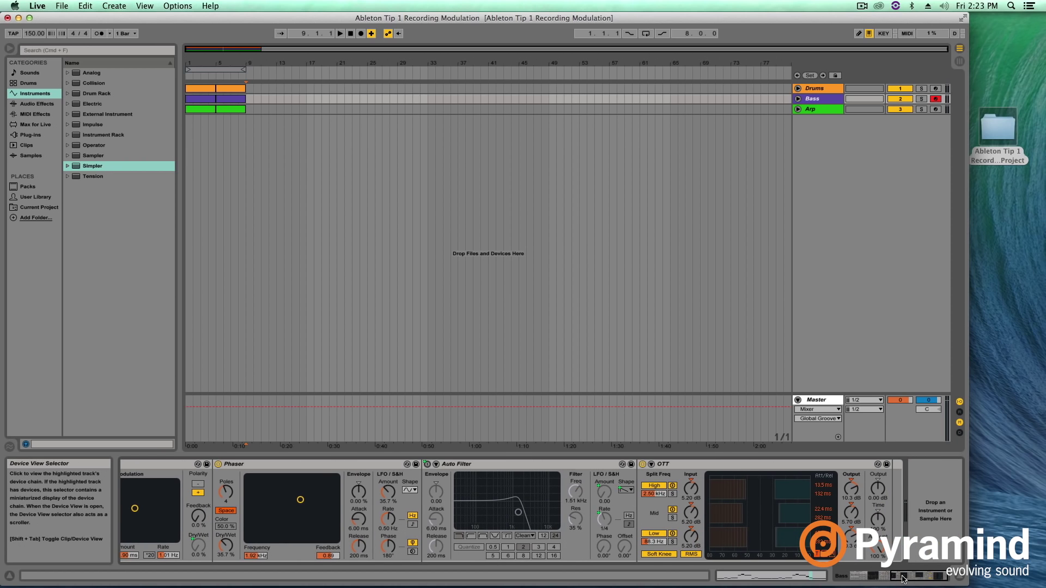
click(903, 578)
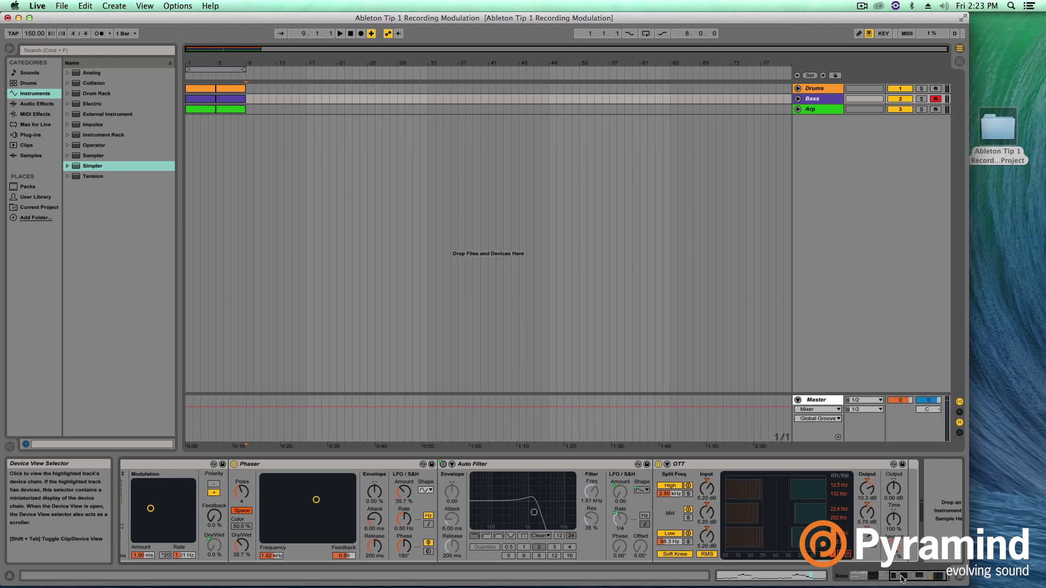
click(872, 577)
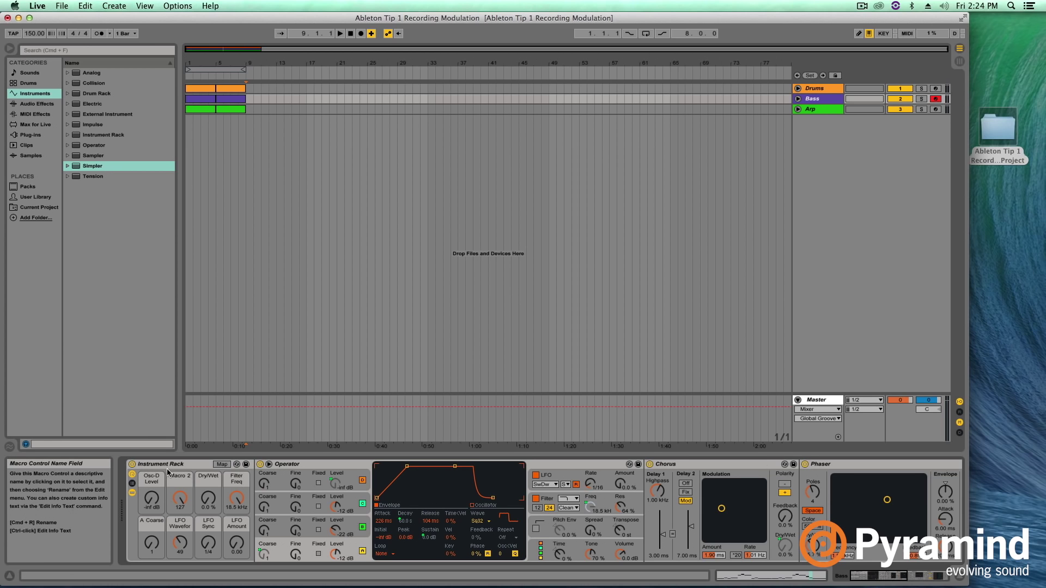
Step: Group the Bass devices from Operator through OTT into an Instrument Rack and display its macro controls
click(306, 464)
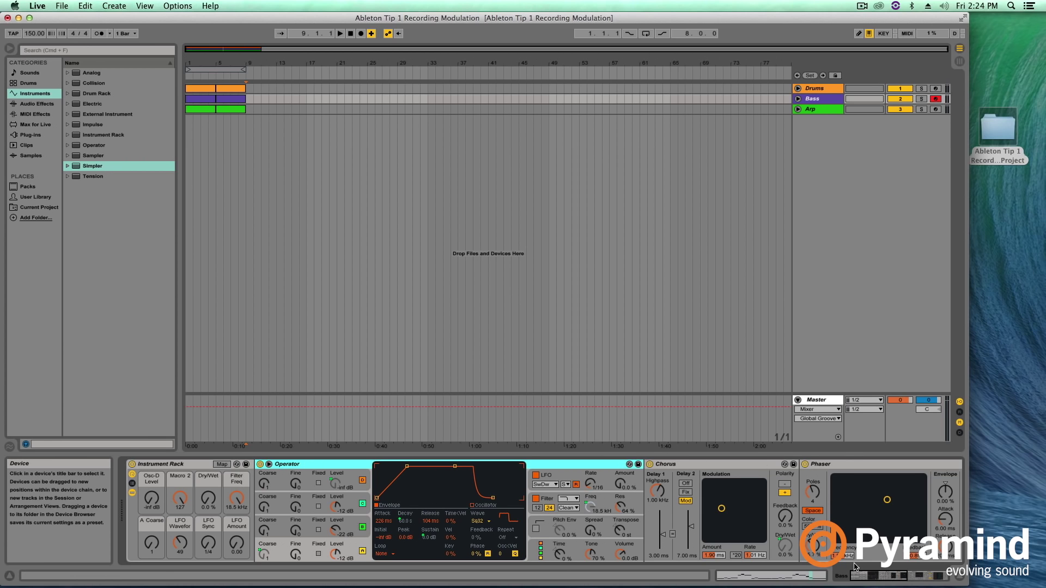
scroll(832, 484, right, 10)
shift+click(829, 464)
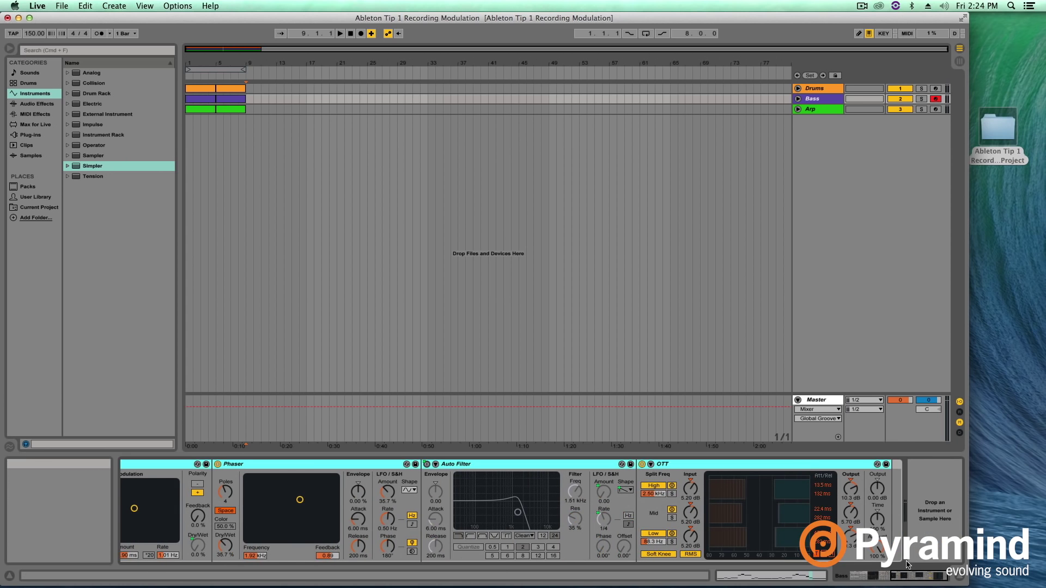
key(super+g)
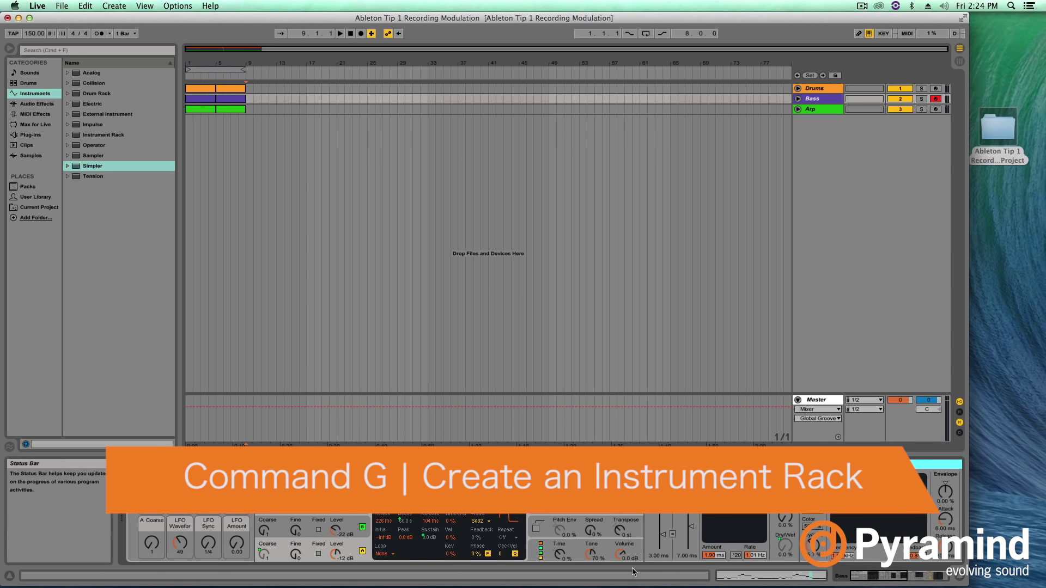
click(635, 468)
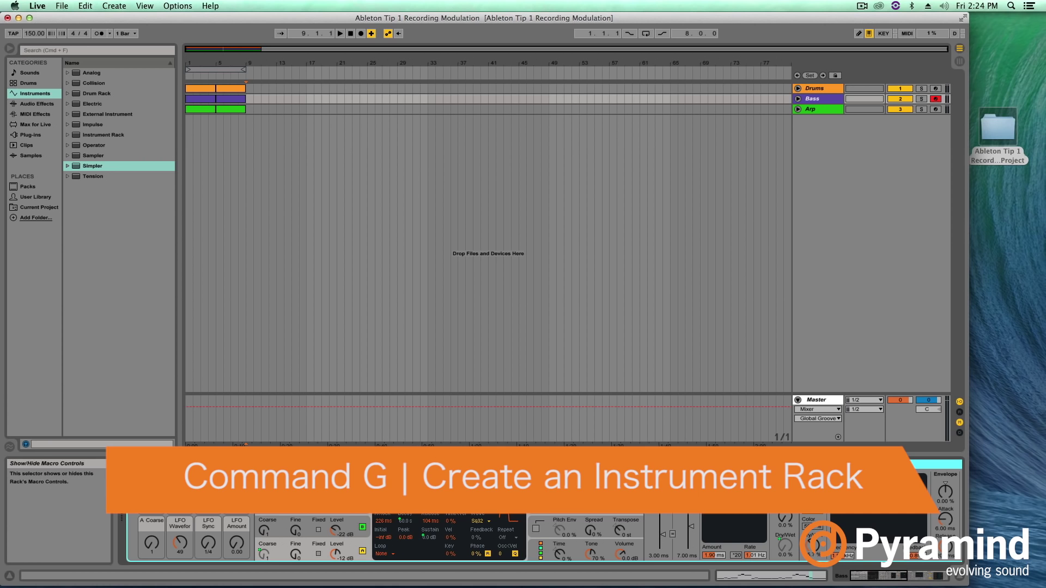
click(134, 489)
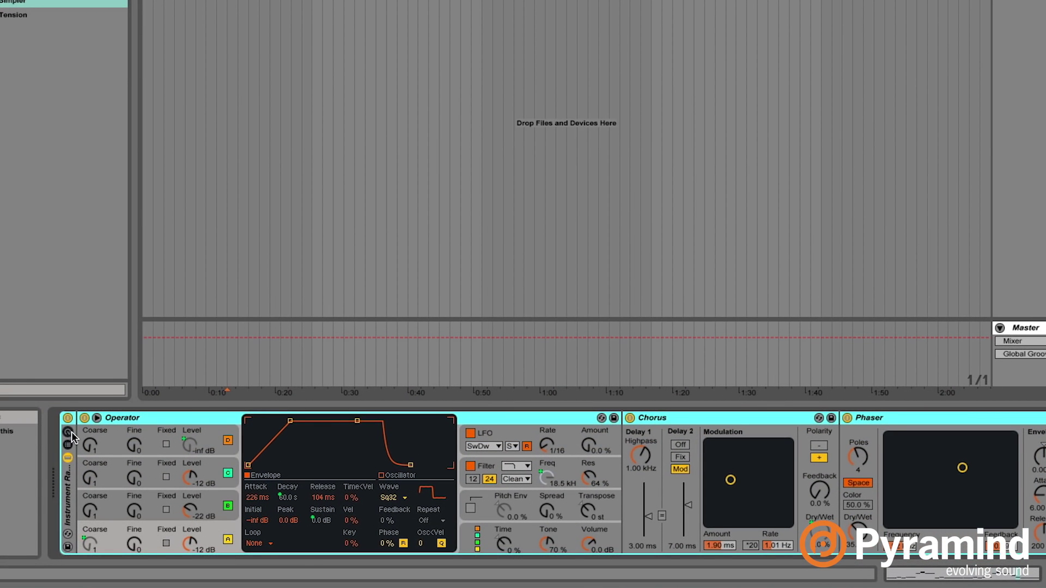
click(68, 433)
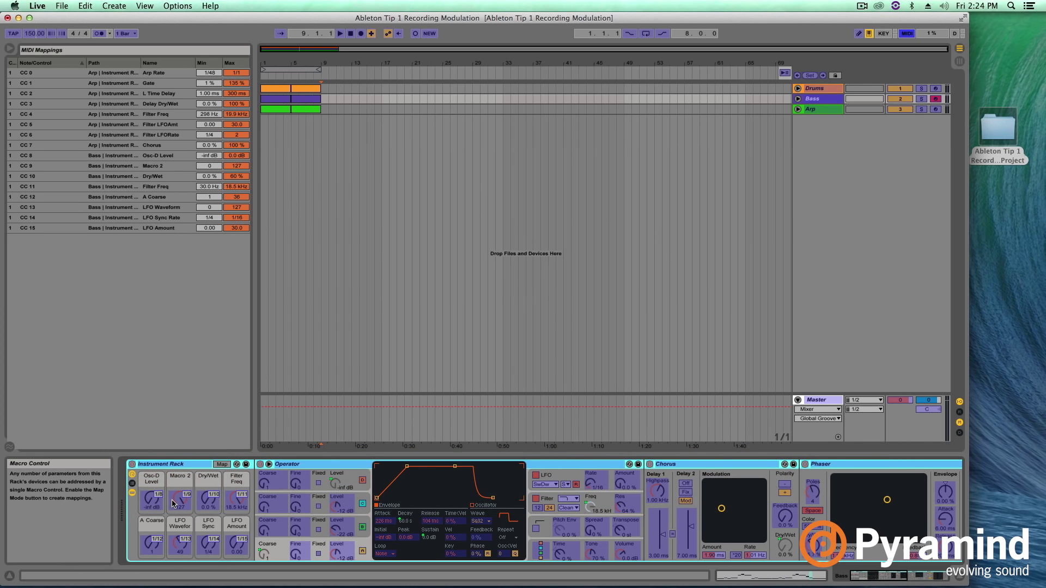
Step: Unmap Osc-D Level from the rack's first macro, remap Operator's oscillator D level to it, and turn the macro down to -inf dB
key(super+m)
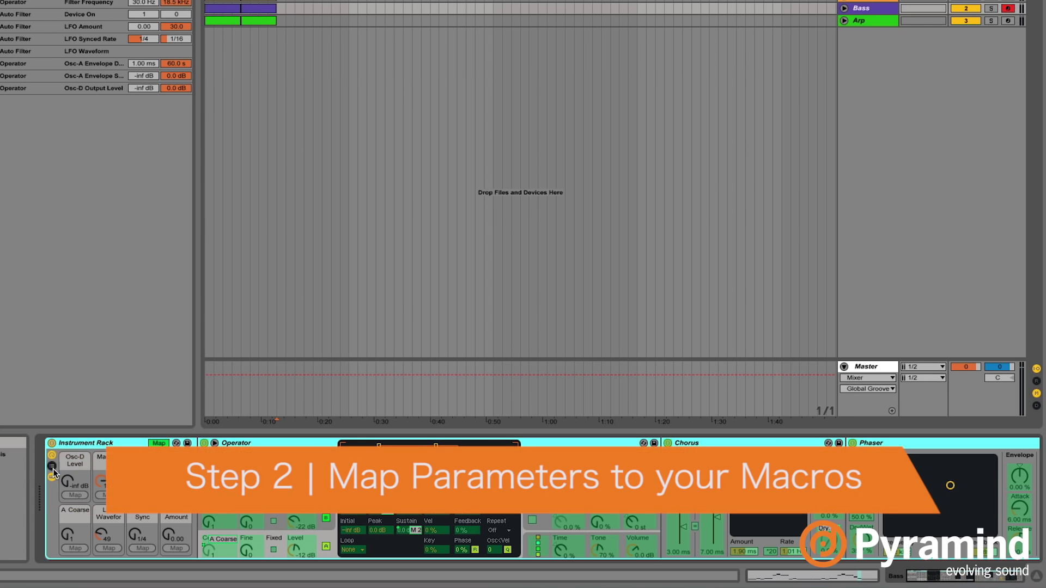
click(67, 483)
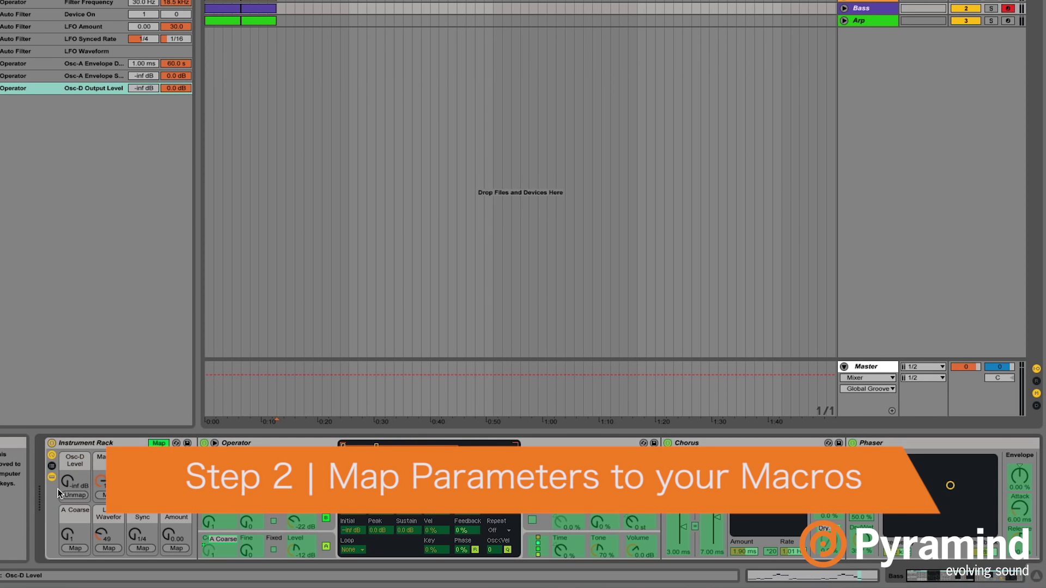
key(Delete)
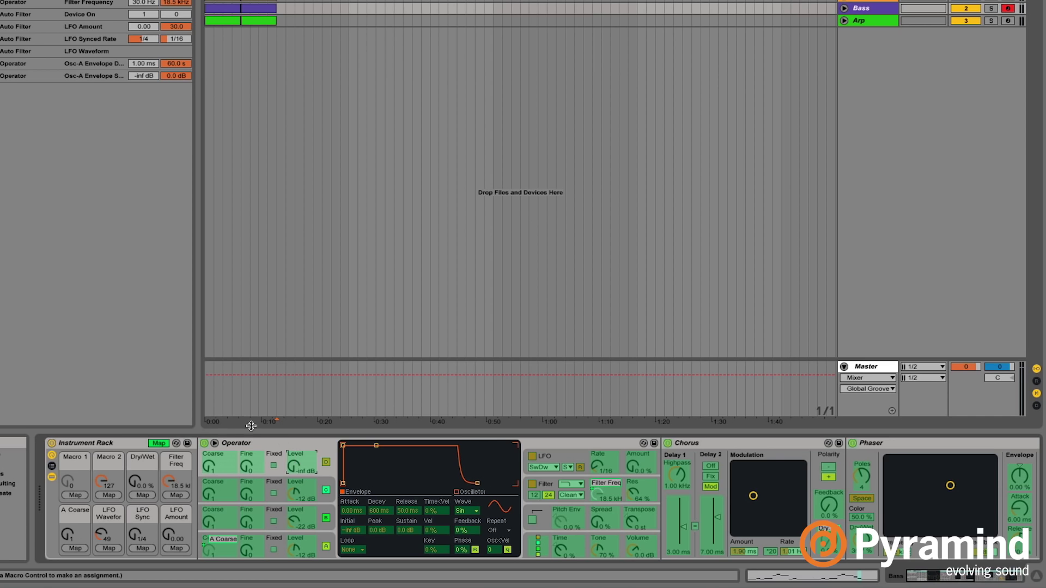
click(79, 495)
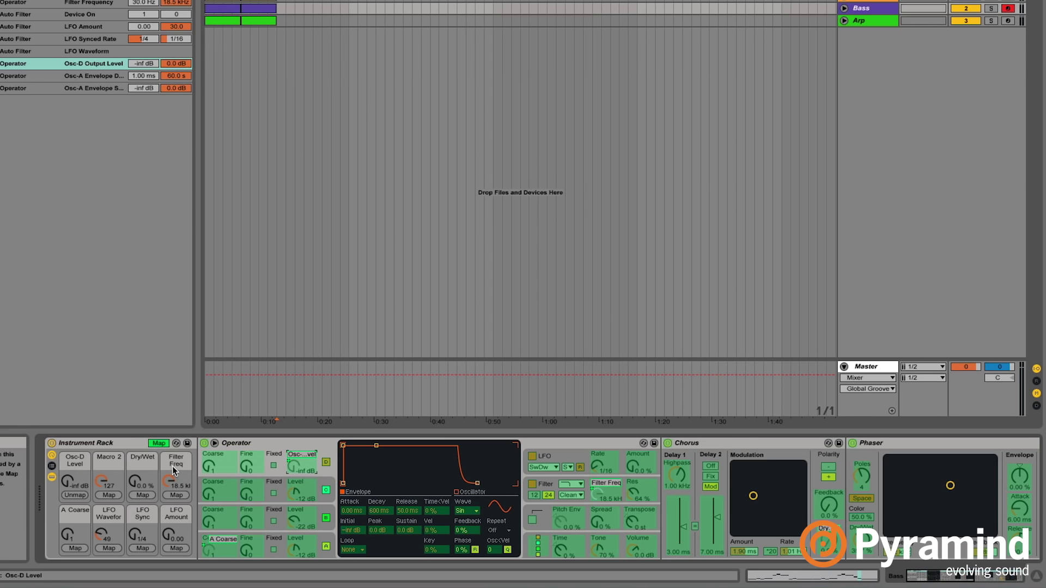
click(158, 443)
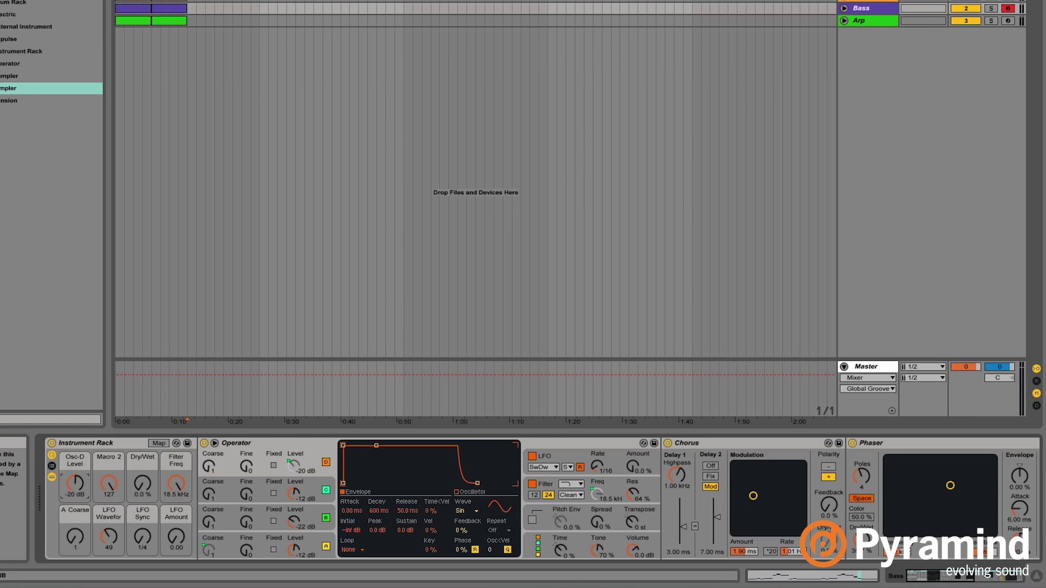
drag(73, 489, 73, 513)
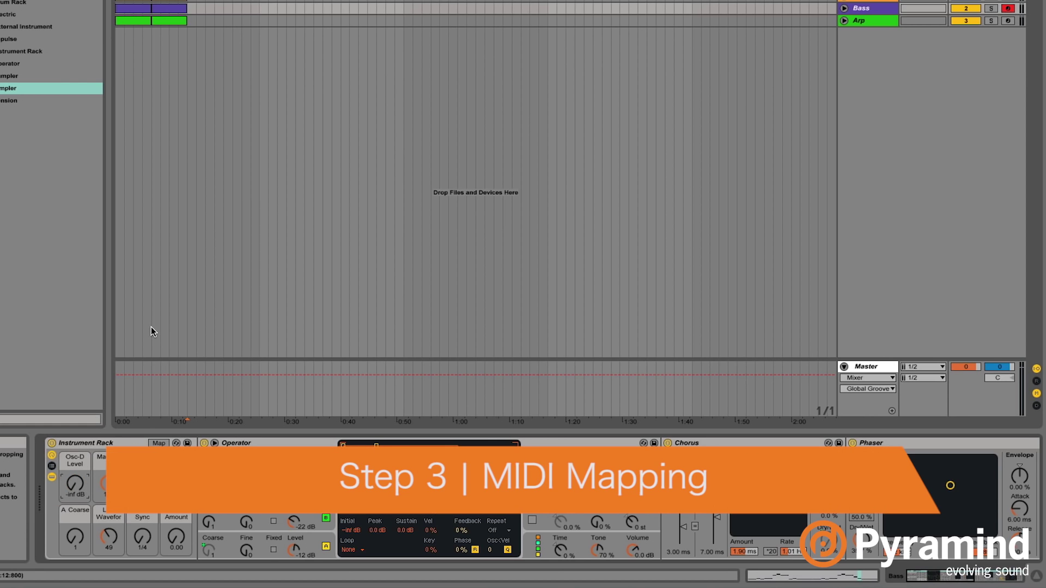
Step: Delete the Osc-D Level macro's MIDI mapping and reassign it to CC 8 on channel 1
key(super+m)
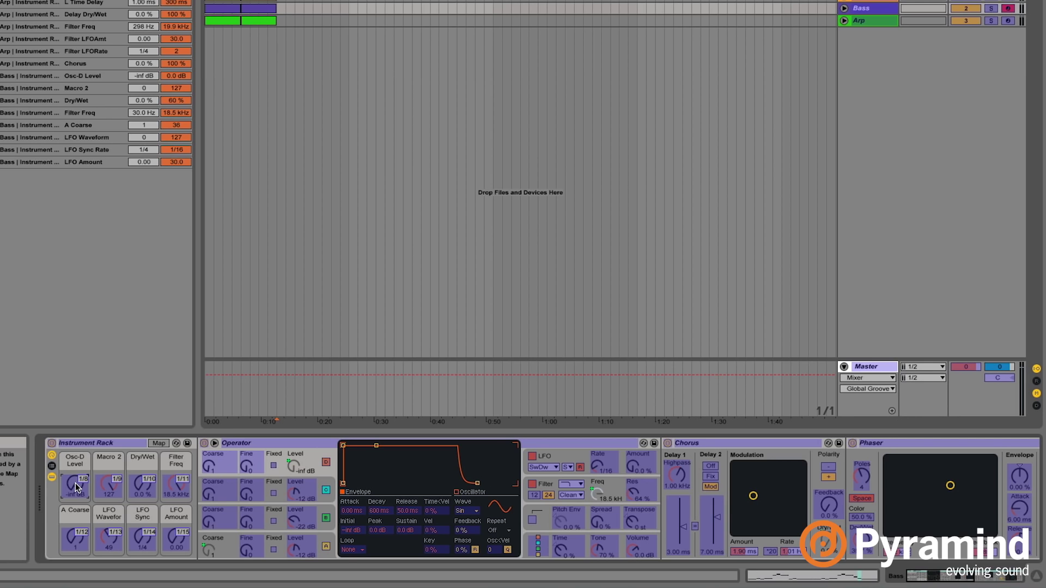
key(Delete)
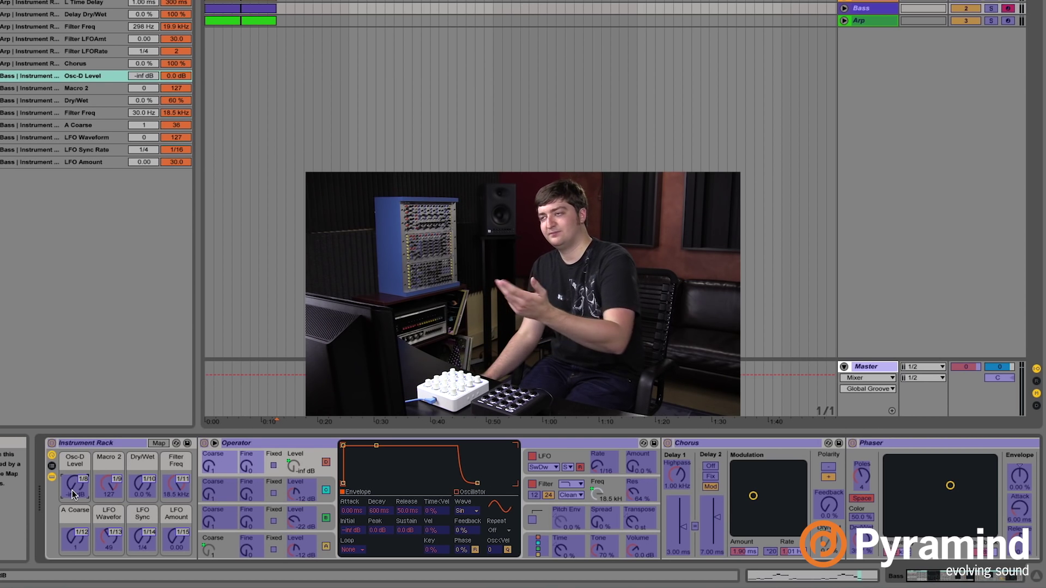
key(ctrl+m)
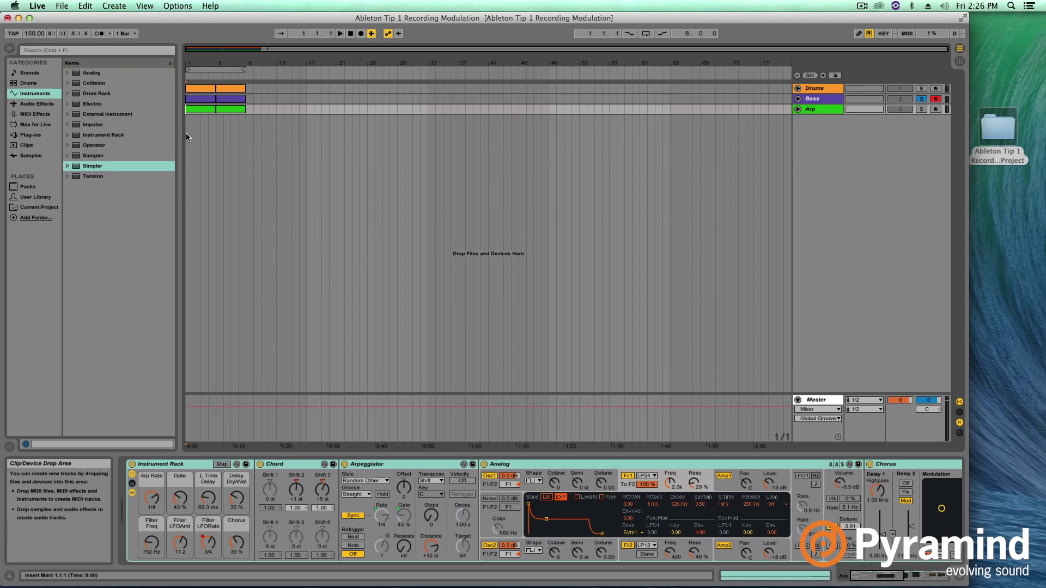
Step: Play the arrangement and examine the Auto Filter's LFO amount and shape in the Bass device chain
key(space)
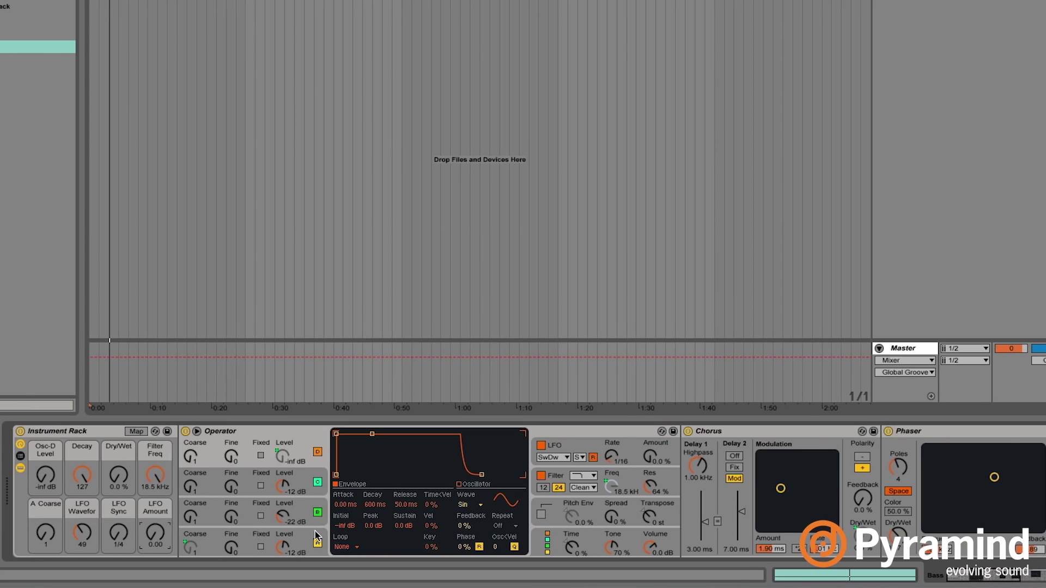
click(963, 579)
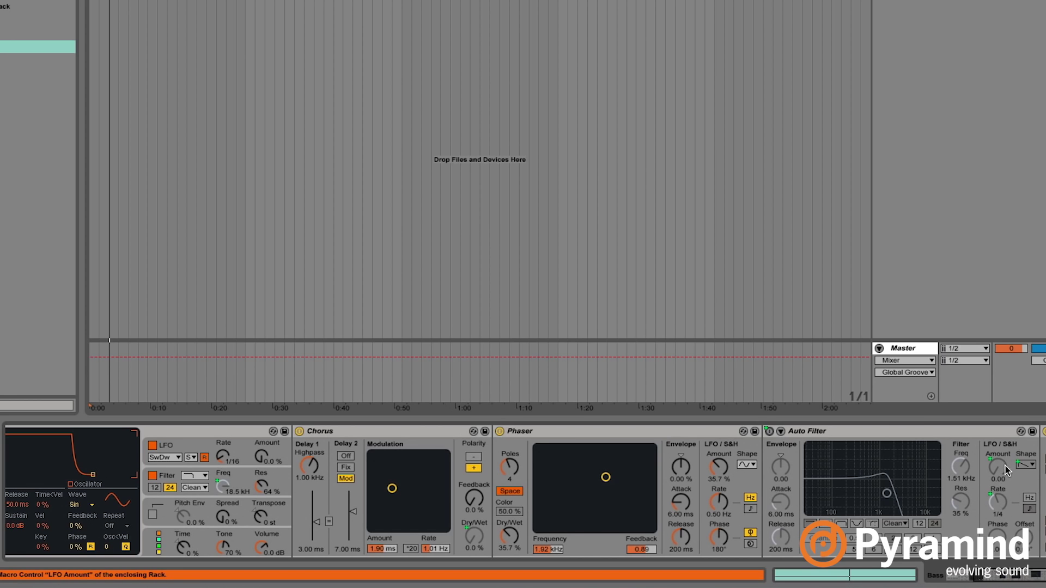
click(1030, 466)
scroll(468, 493, left, 5)
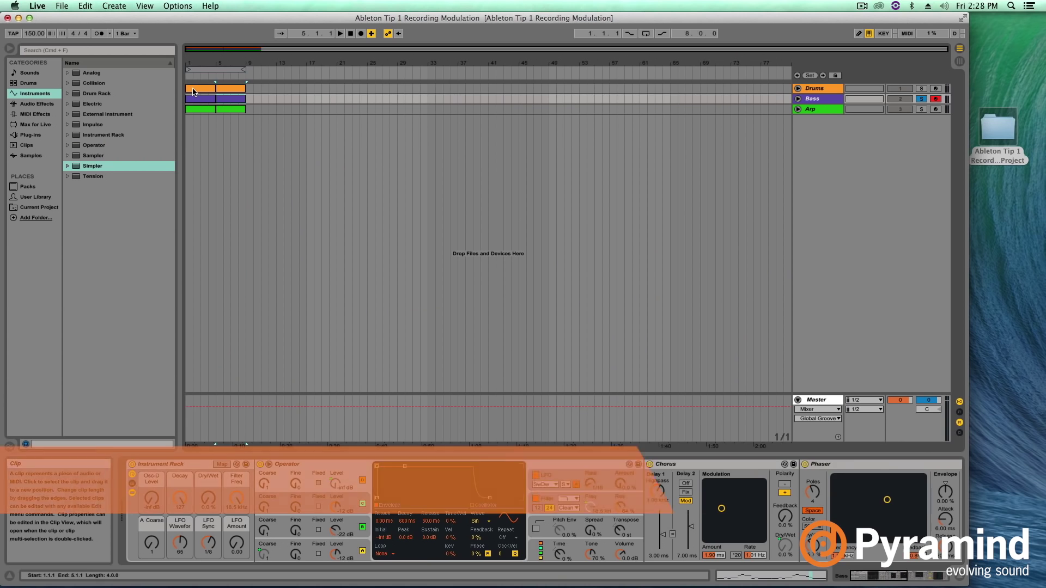
Step: Duplicate the first eight bars of the Drums and Bass clips repeatedly, extending both tracks to bar 73
click(194, 92)
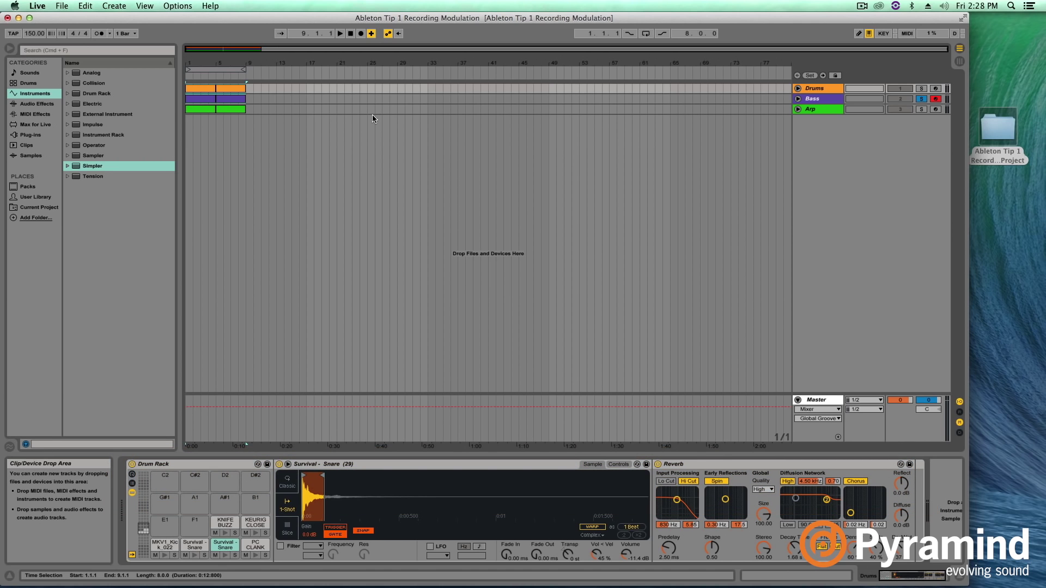
key(super+d)
key(super+d)
key(super+d)
key(super+d)
key(super+d)
key(super+d)
key(super+d)
key(super+d)
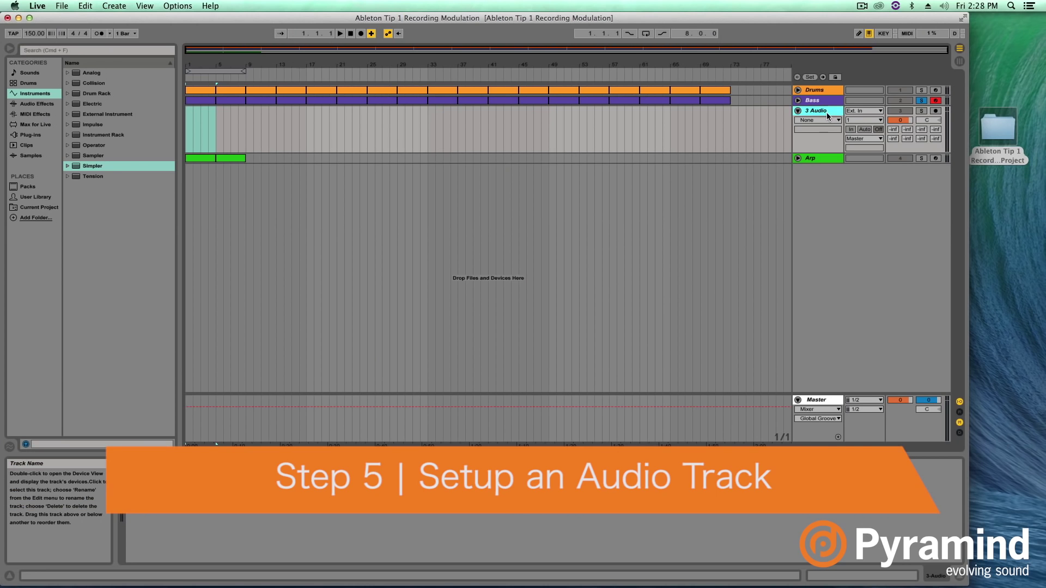
Step: Rename the new audio track as Bass Audio and set its audio input to the Bass track
key(super+r)
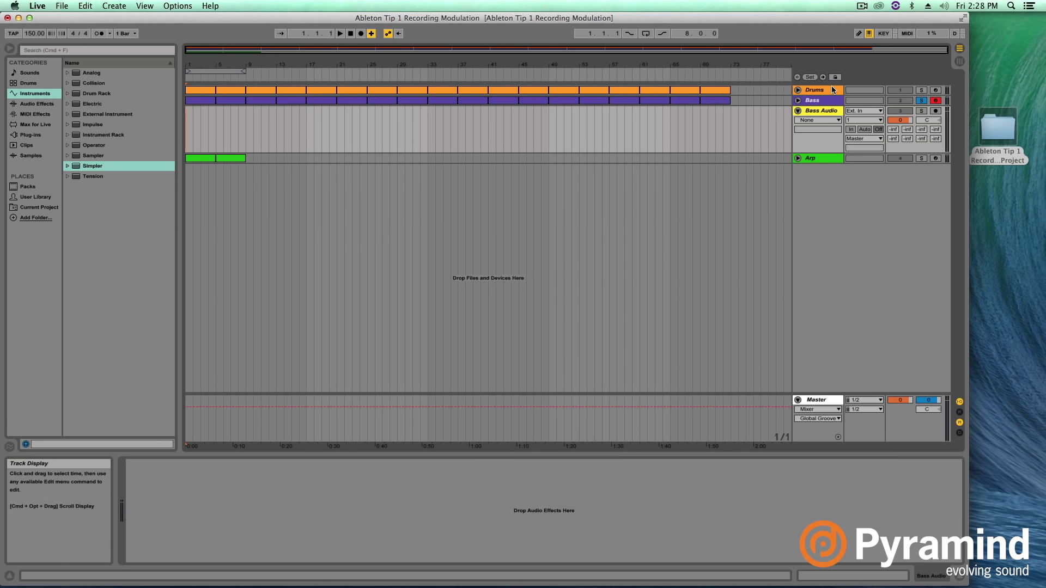
click(871, 111)
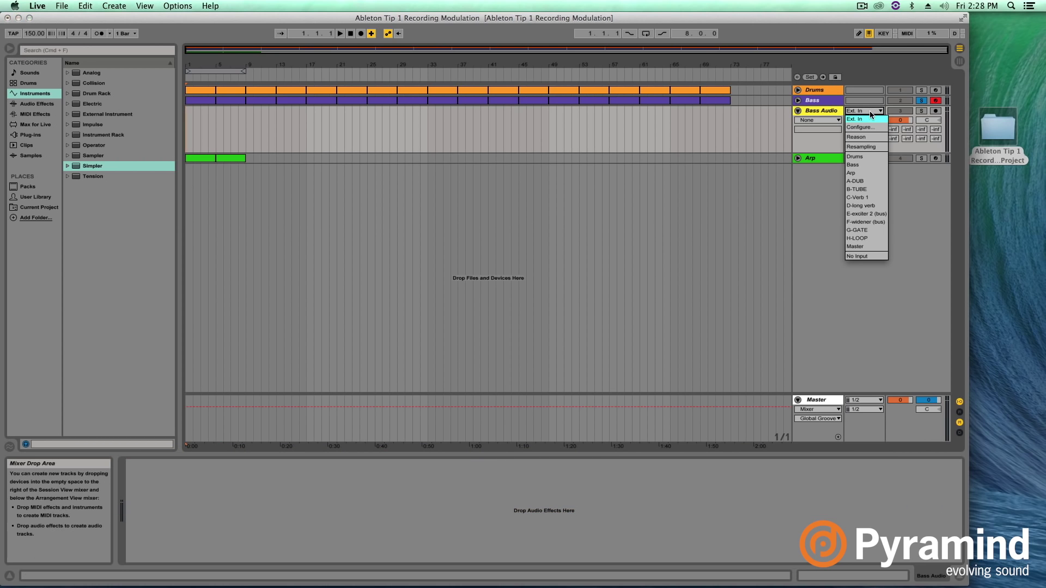
click(863, 164)
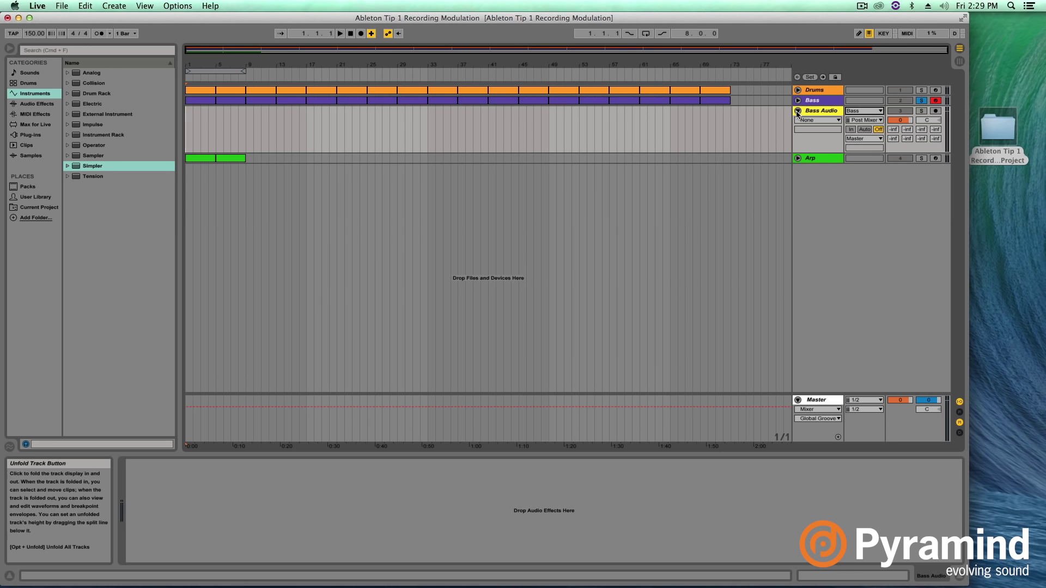
Step: Turn off solo on the Bass track and mute the Arp track
click(922, 102)
click(902, 159)
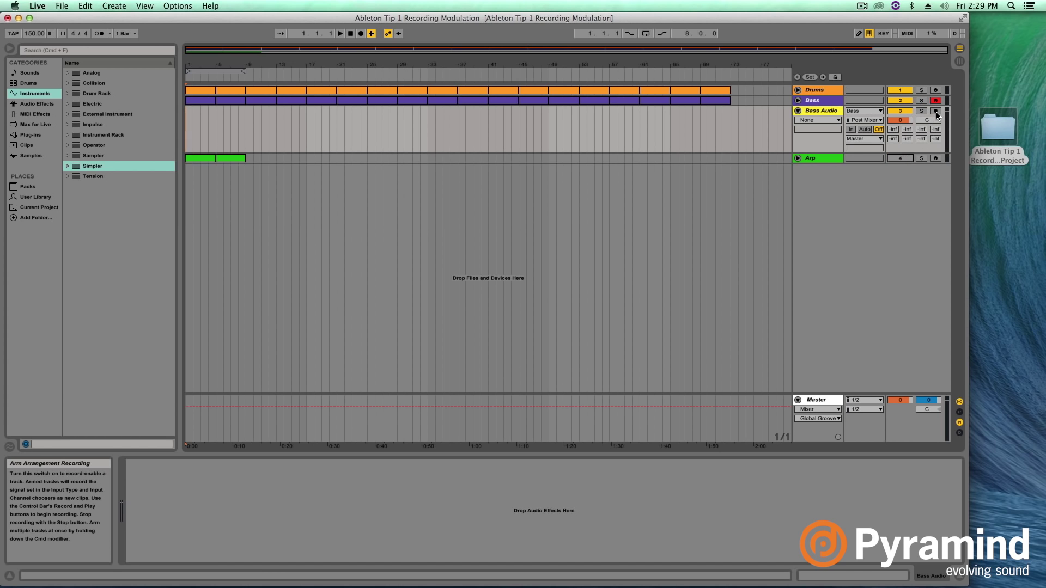
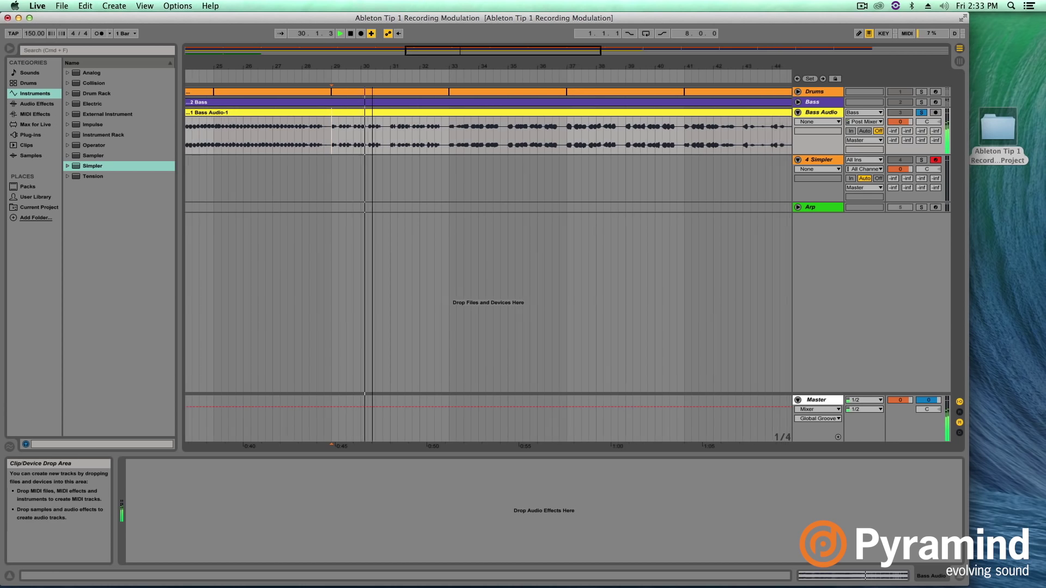
Step: Audition the recorded Bass Audio clip from bar 33 and bar 35
key(space)
click(436, 133)
key(space)
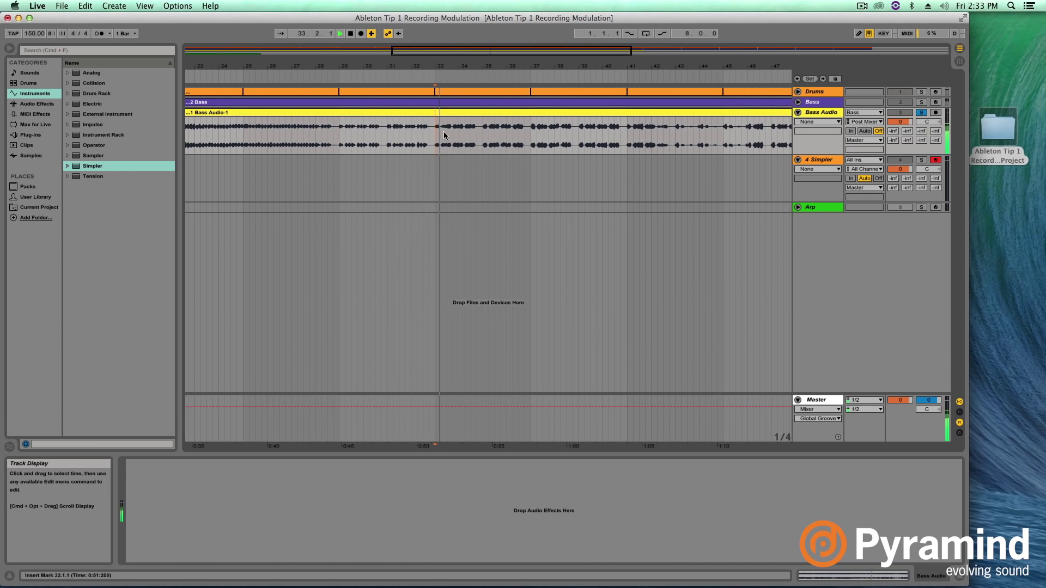
click(484, 137)
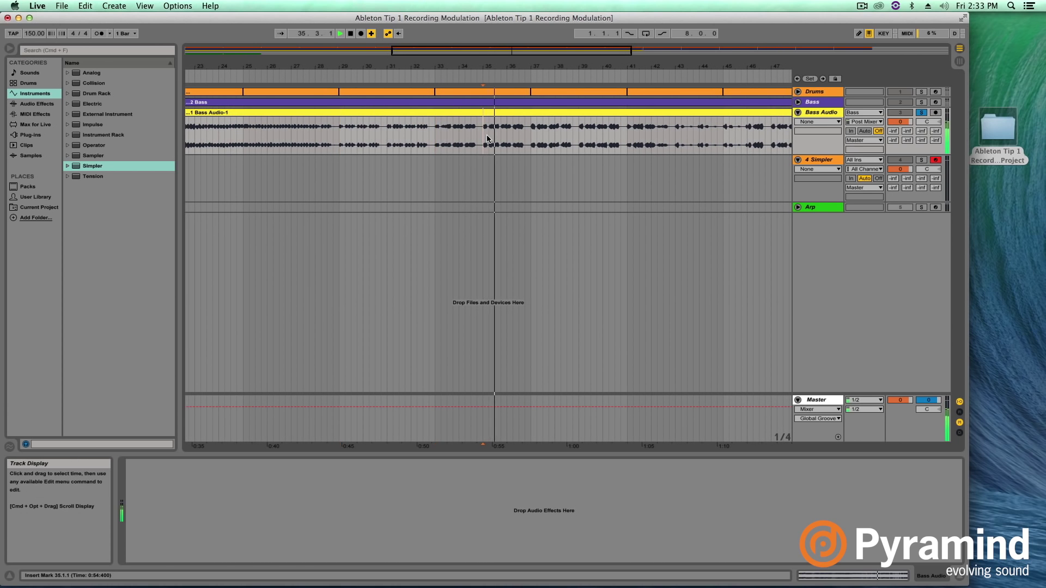
key(space)
Step: Audition the Bass Audio clip from bar 41 and select the one-beat slice from 41.1.1 to 41.2.1
click(624, 133)
key(space)
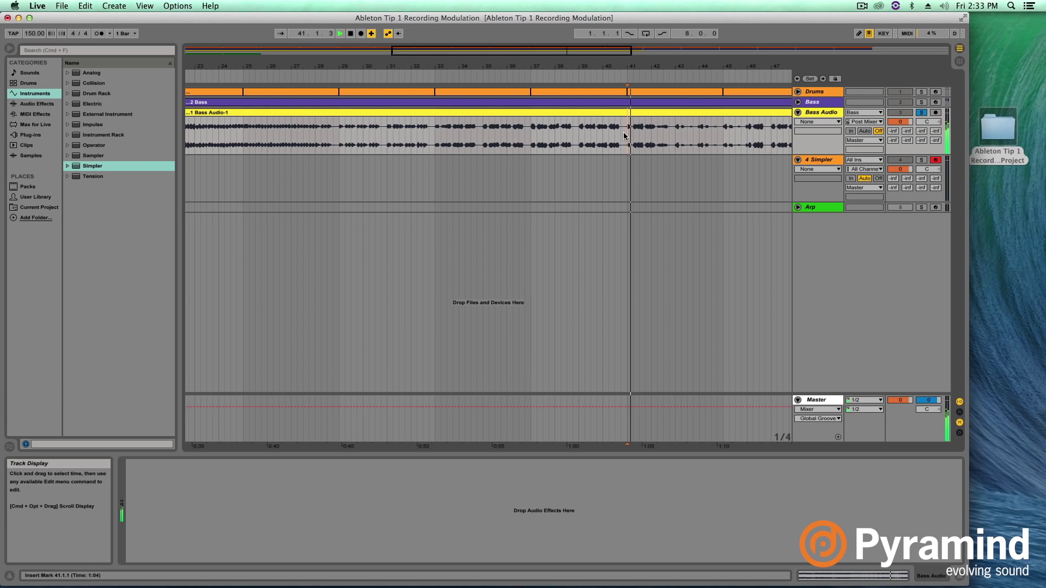
drag(566, 50, 567, 71)
drag(521, 137, 527, 136)
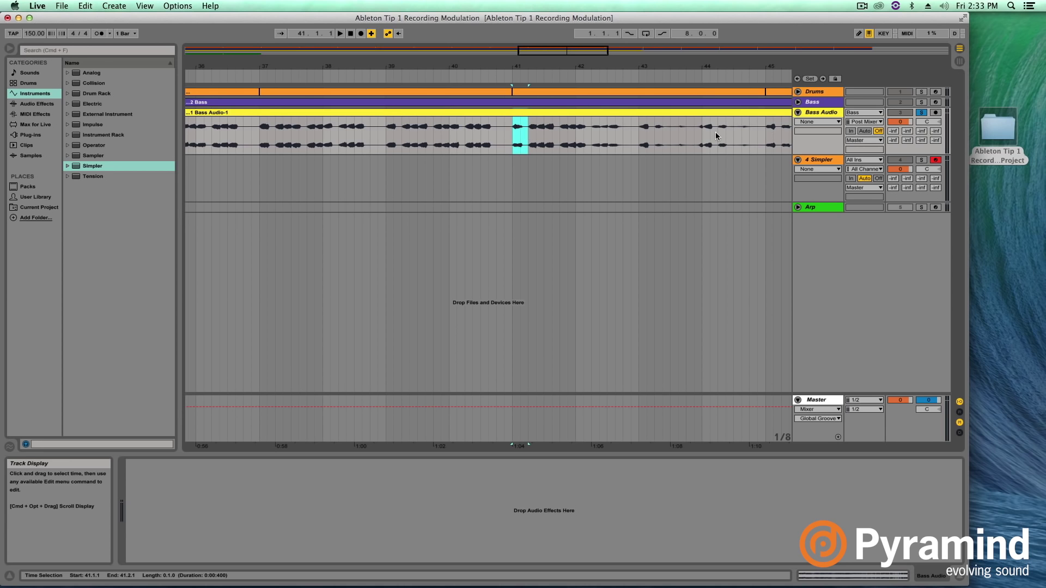
Step: Load the selected Bass Audio slice into the empty Simpler on track 4 and solo that track
click(825, 161)
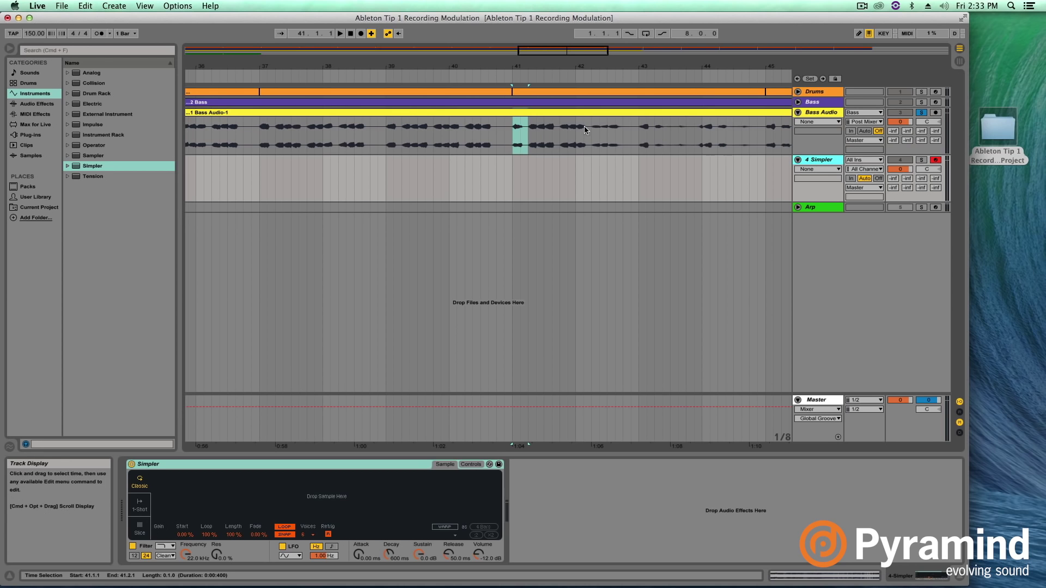
drag(518, 116, 314, 494)
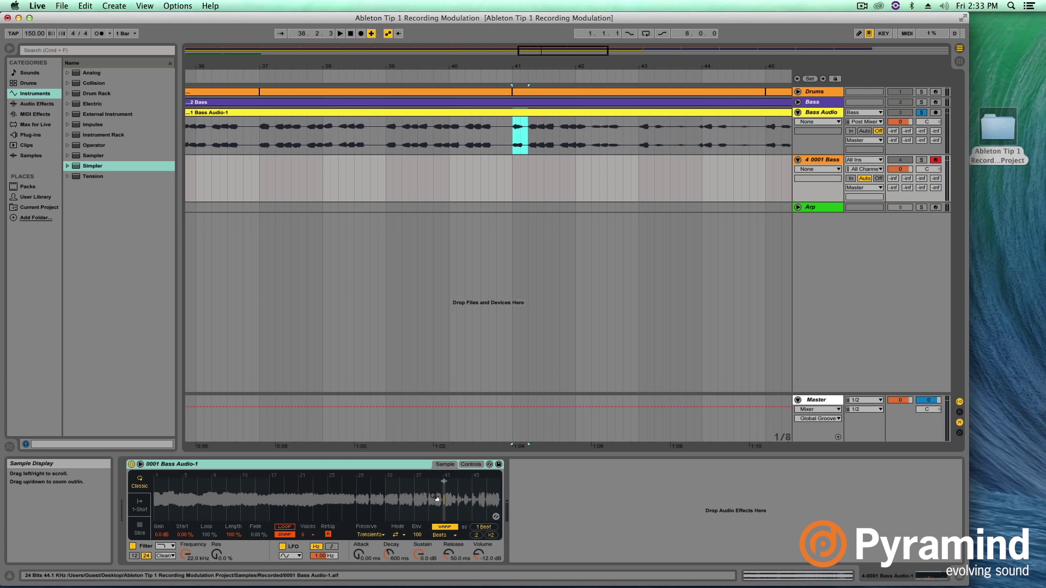
drag(447, 497, 291, 509)
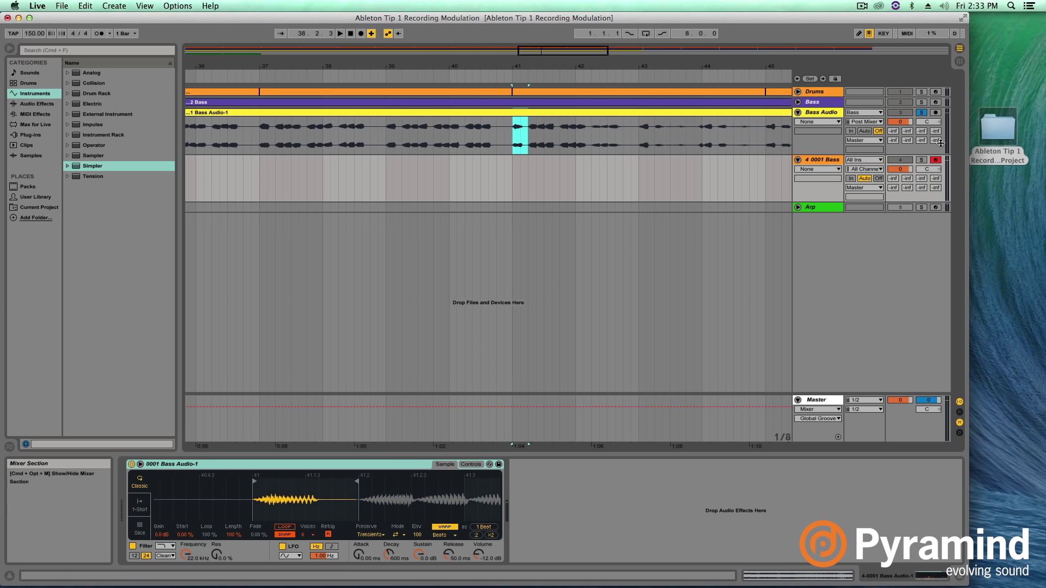
click(925, 131)
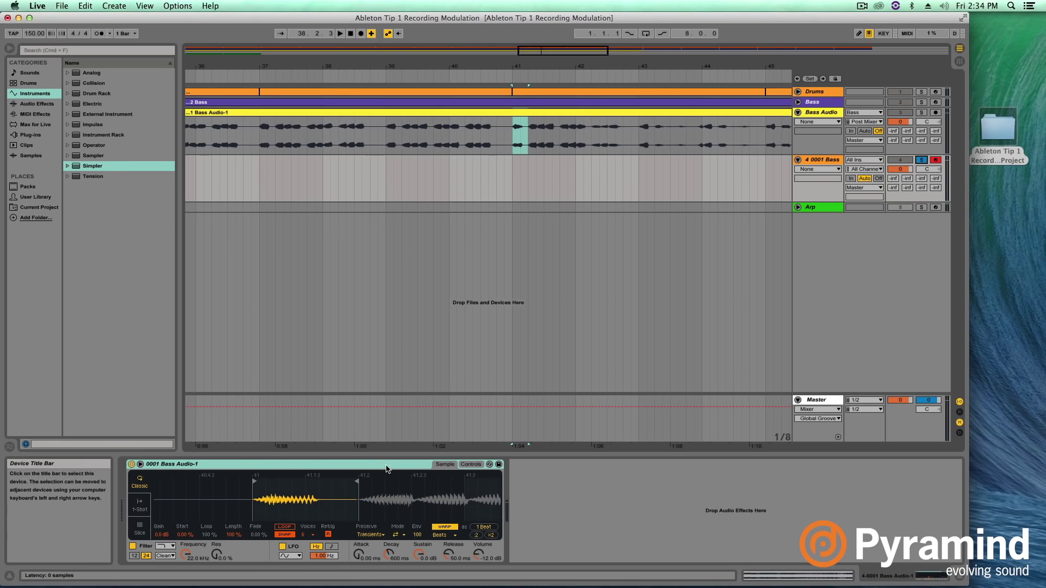
Step: Trim the sample start in Simpler and shape its amp envelope with a sustain of -inf dB and a decay of 224 ms
click(257, 480)
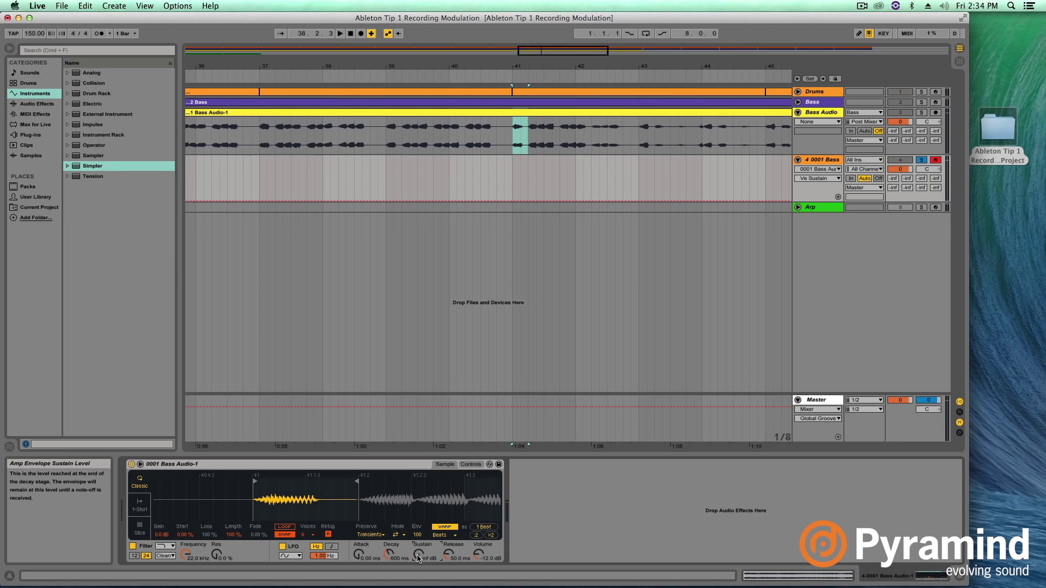
drag(389, 554, 389, 582)
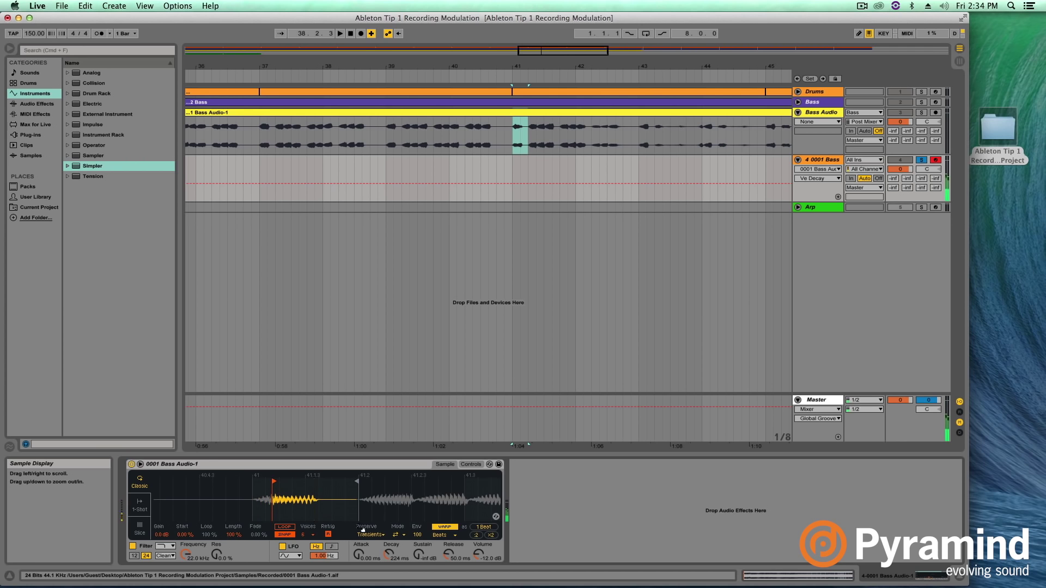
drag(389, 554, 389, 536)
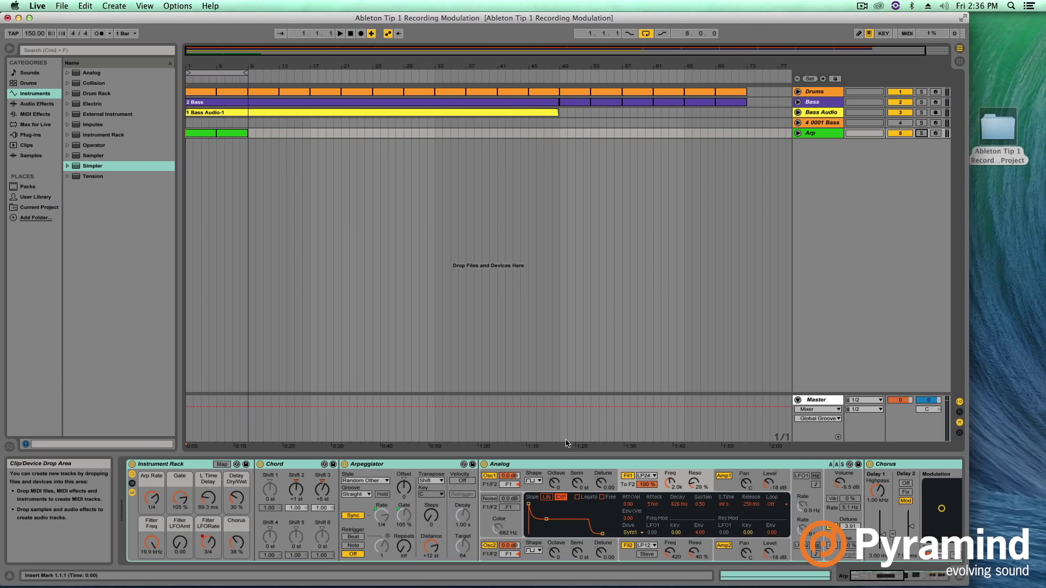
Step: Solo and play the Arp track while setting its macros: Gate 43 %, L Time Delay 59.9 ms and Delay Dry/Wet 16 %
mouse_move(886, 577)
mouse_down()
mouse_move(929, 580)
mouse_move(879, 578)
mouse_up()
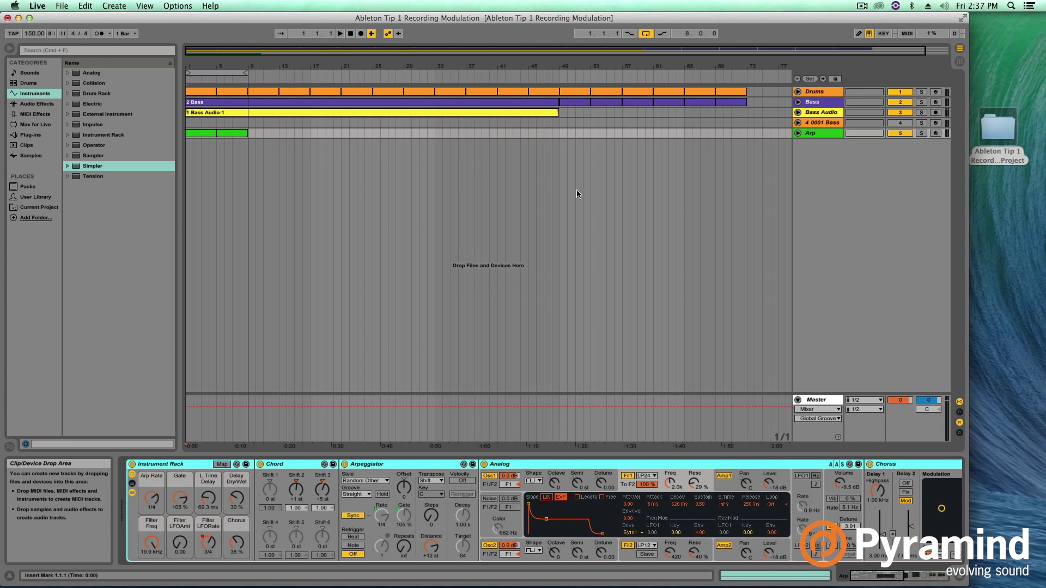
key(space)
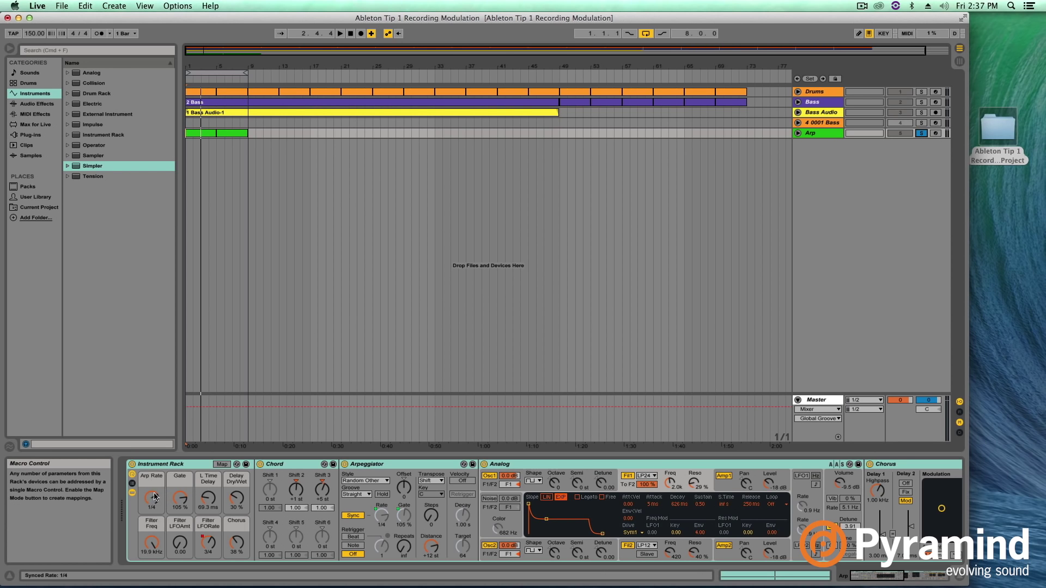
key(space)
scroll(158, 493, up, 1)
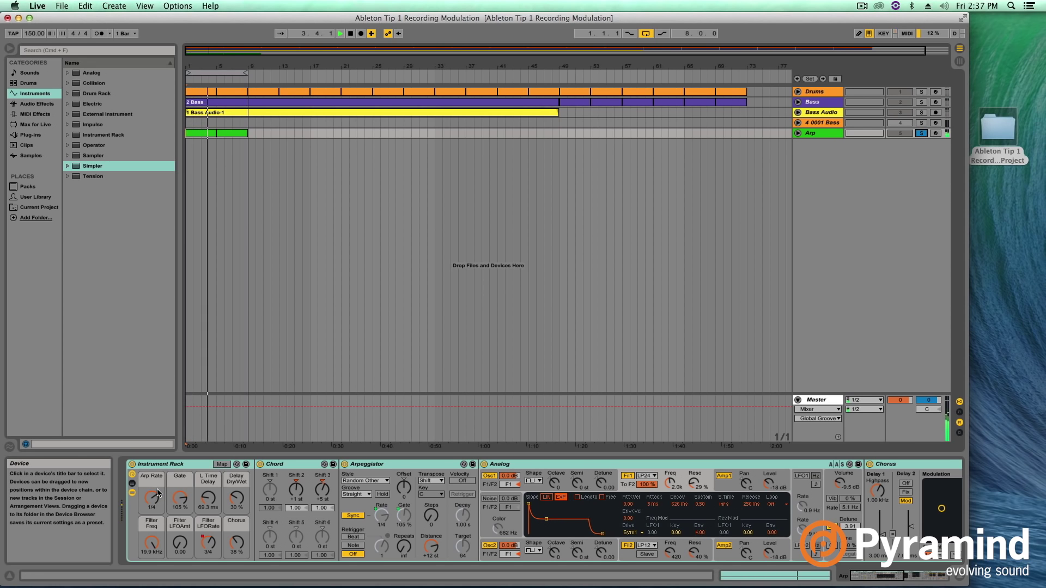
key(space)
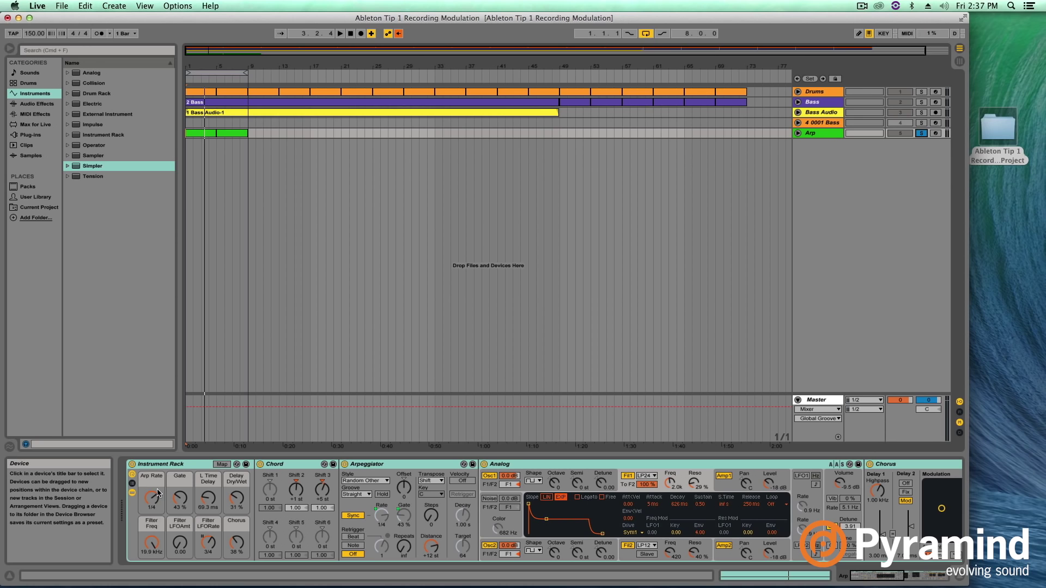
key(space)
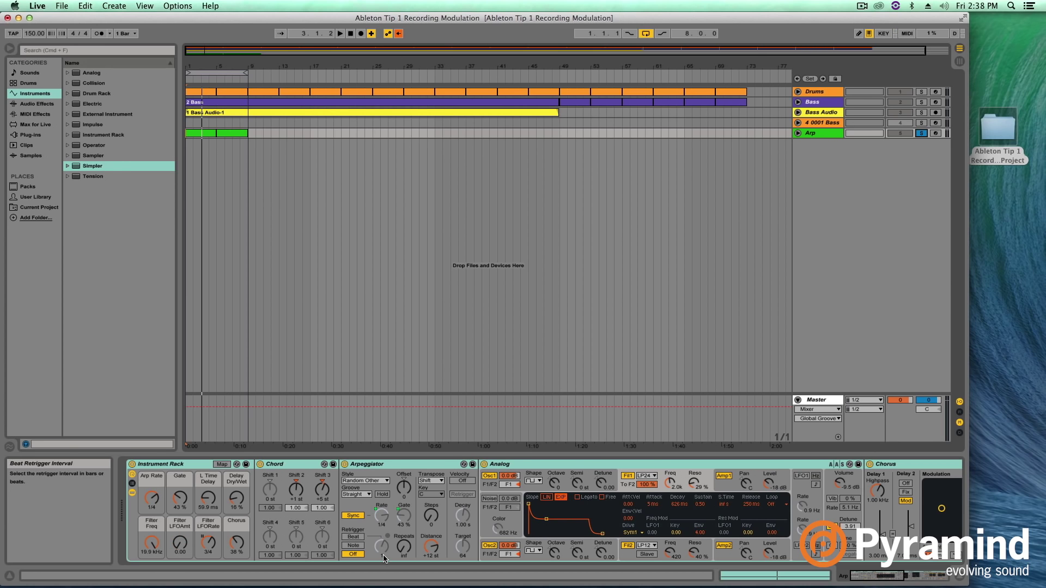
Step: Inspect the macro-controlled LFO amount and cutoff frequency of the Auto Filter in the Arp track's rack
click(915, 575)
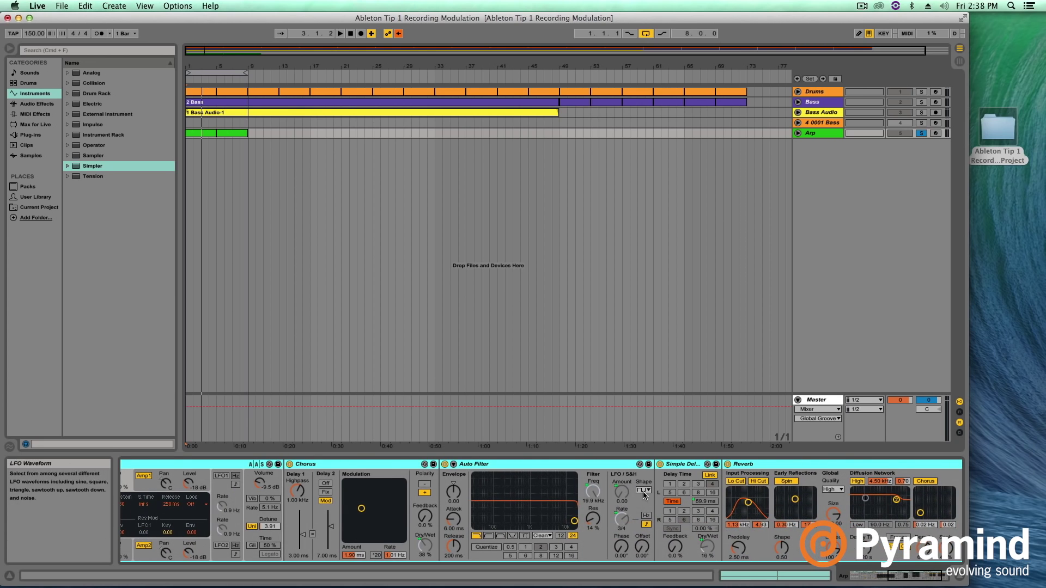
click(624, 495)
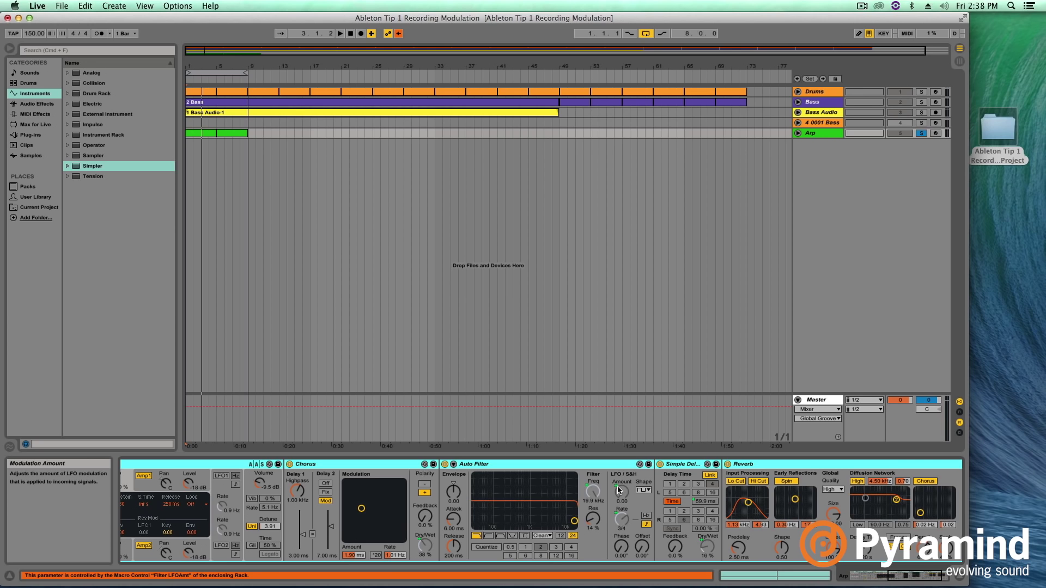
click(595, 498)
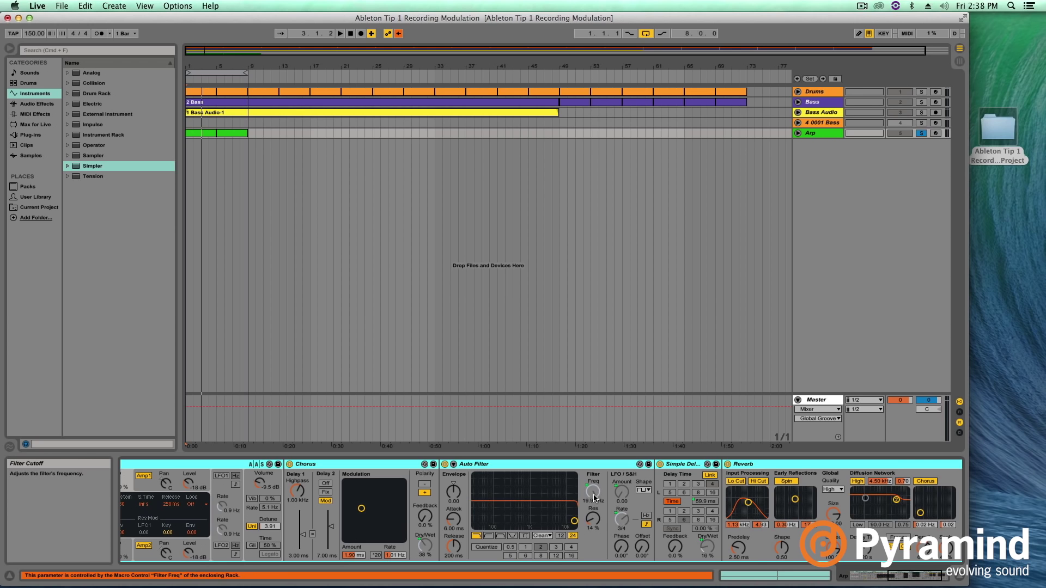
mouse_move(872, 576)
mouse_down()
mouse_move(915, 578)
mouse_move(861, 578)
mouse_up()
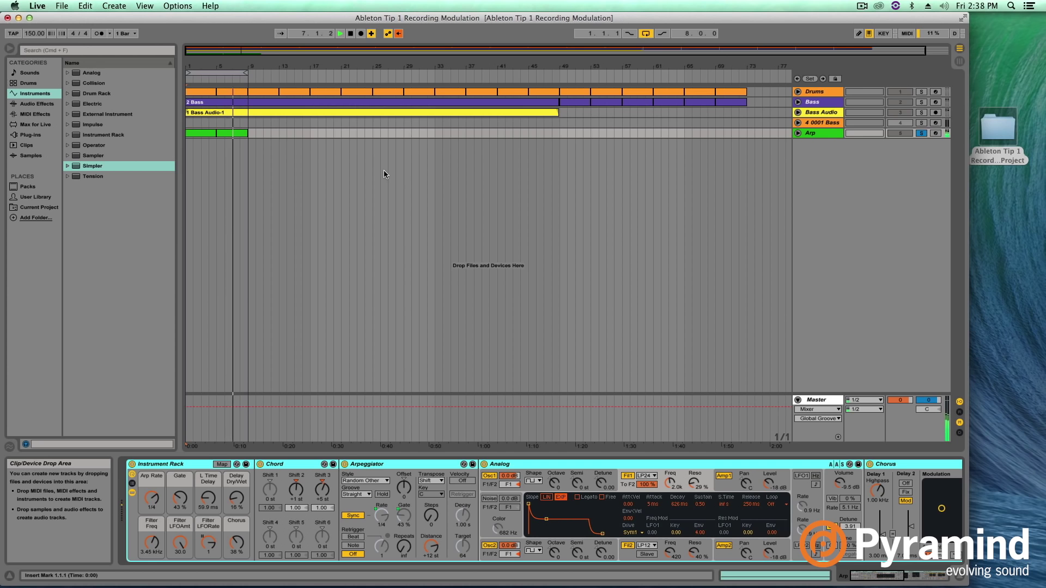
Step: Add an audio track with its input set to Arp, and arm both it and the Arp track for recording
click(373, 33)
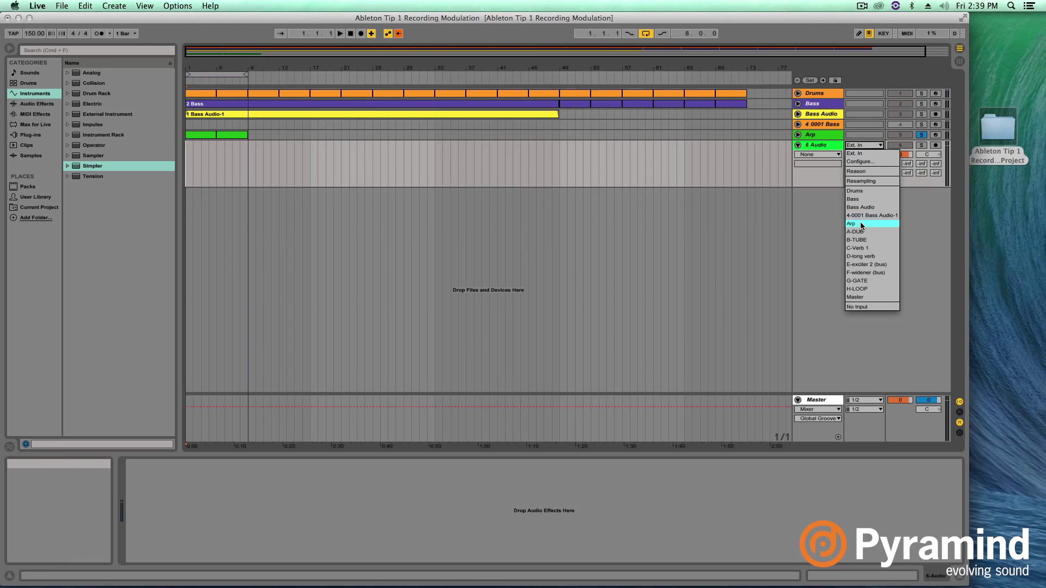
click(862, 224)
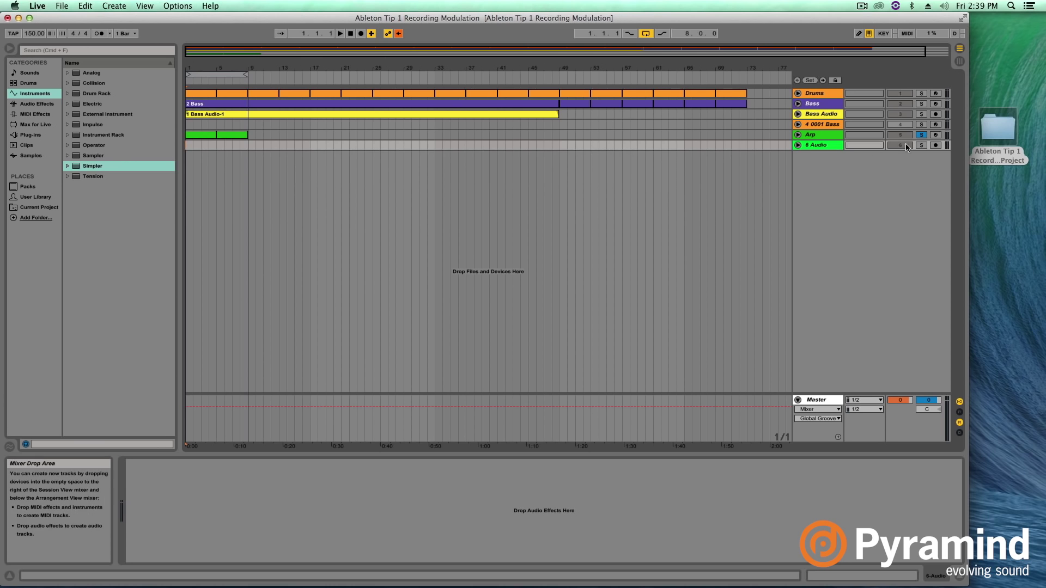
click(937, 135)
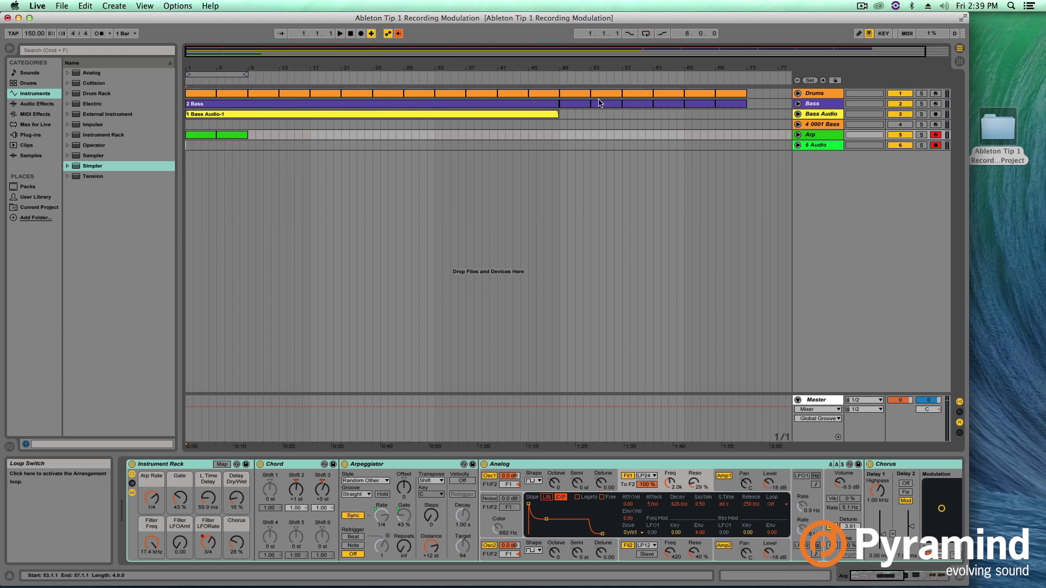
Step: Duplicate the two Arp clips starting at bar 1 four times so that they extend to bar 41
click(242, 137)
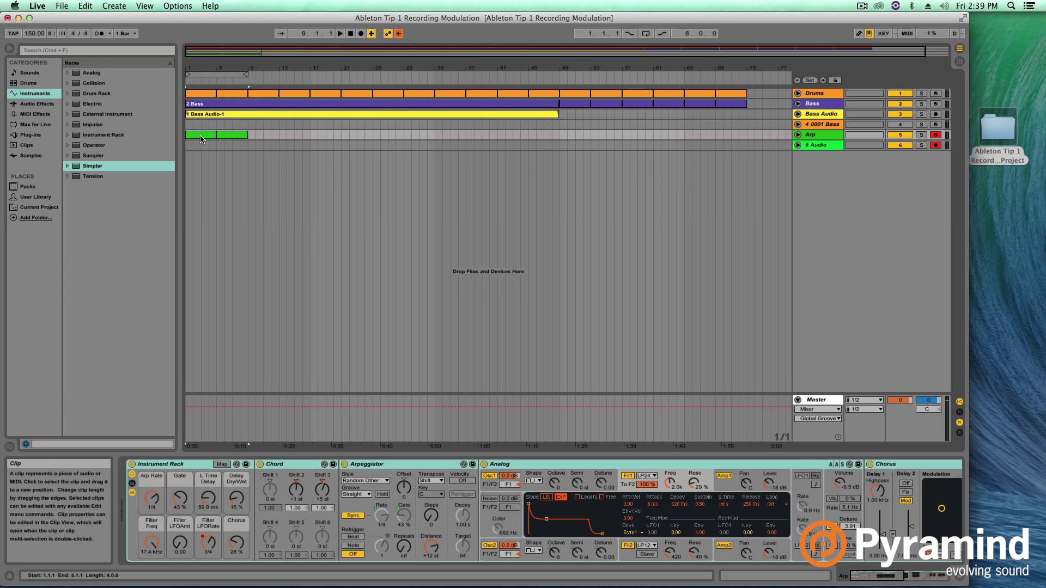
key(super+d)
key(super+d)
key(super+d)
key(super+d)
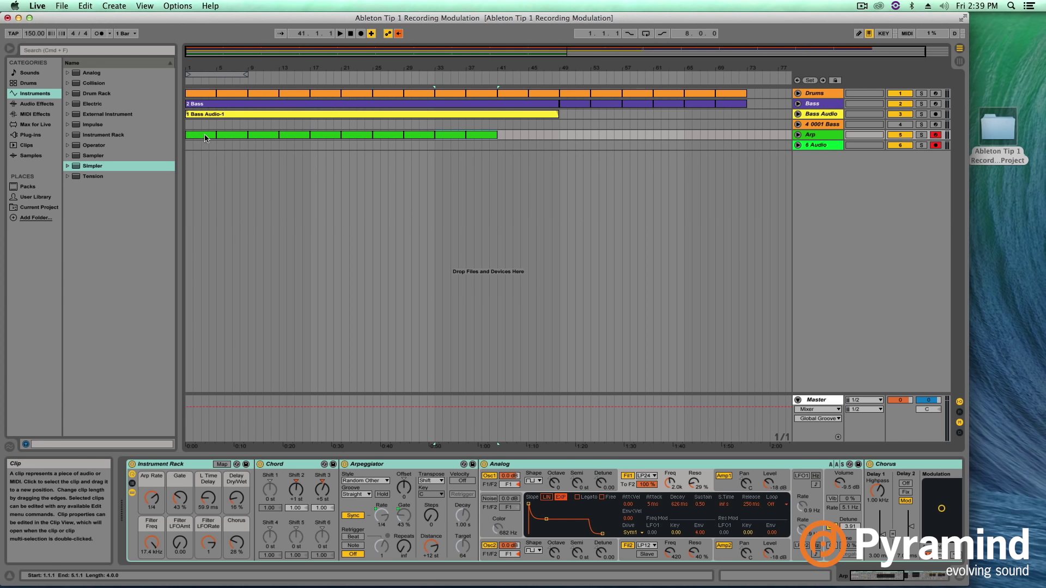